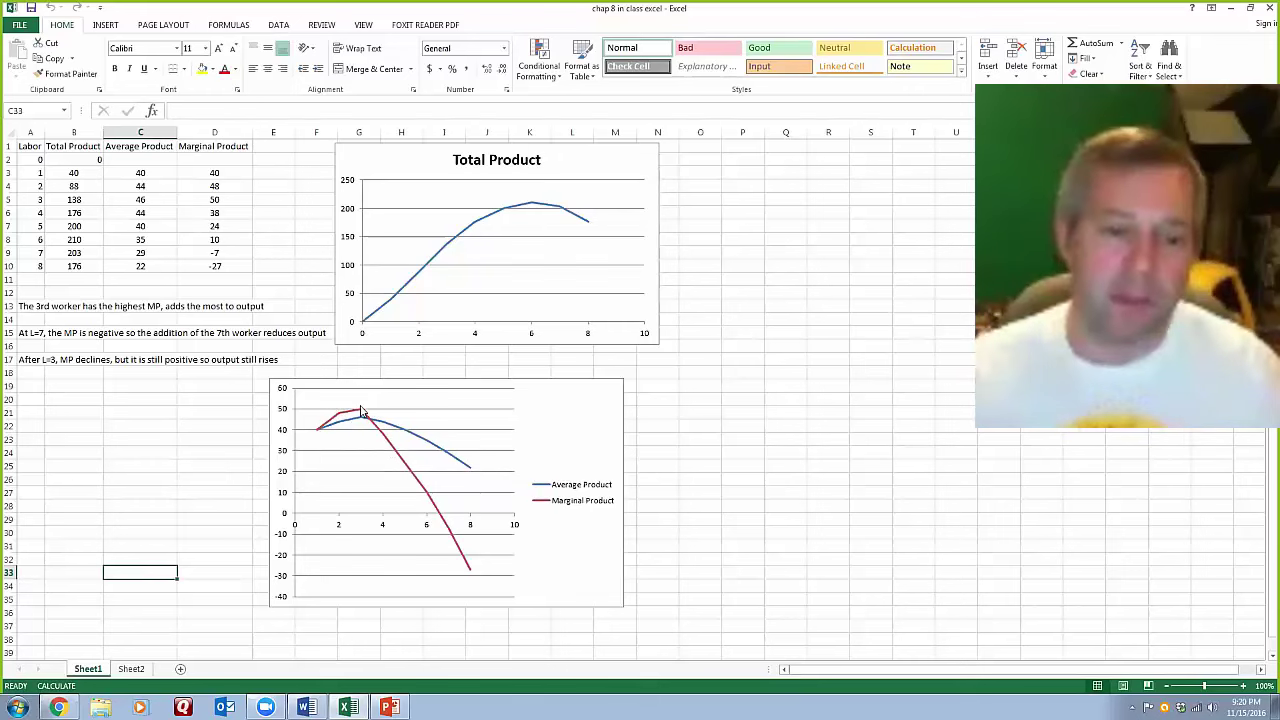
Copy the Labor and Marginal Product columns from Sheet1 onto a new sheet
left_click_drag(38, 147, 38, 266)
left_click_drag(200, 147, 204, 262, "ctrl")
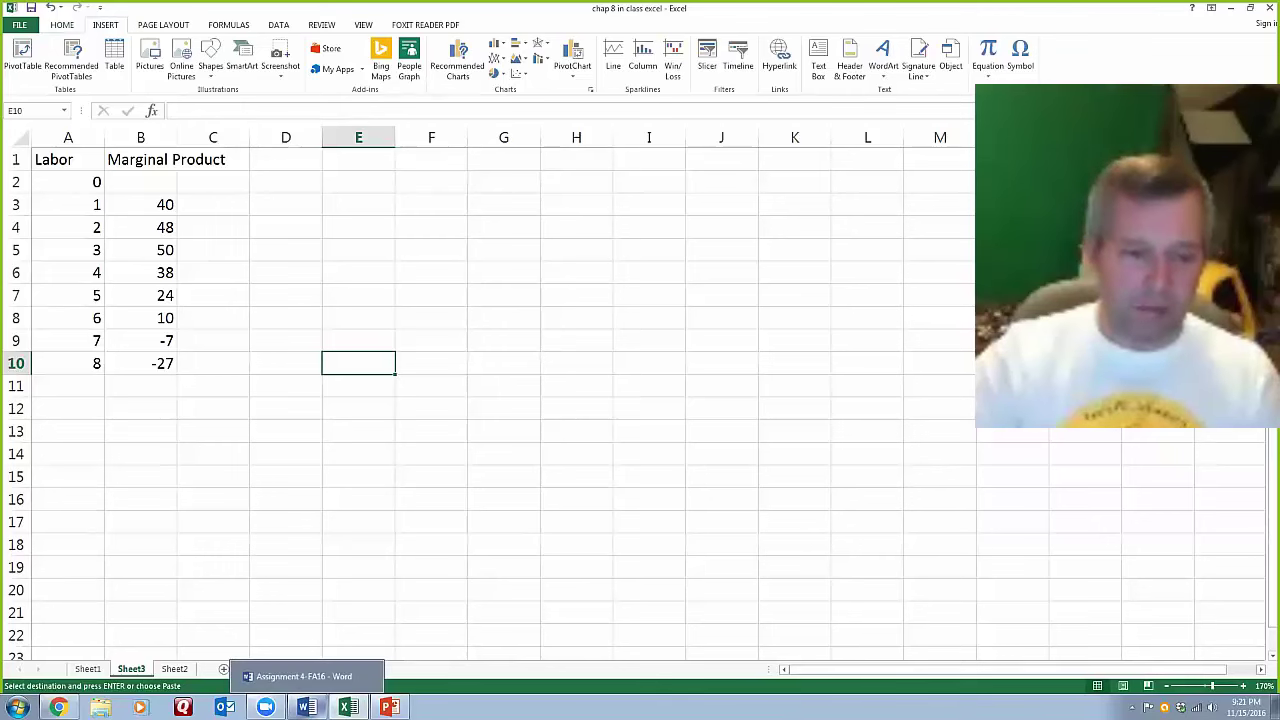
Switch to Word to check the polynomial trendline question in the assignment document, and return to the Excel workbook
left_click(306, 707)
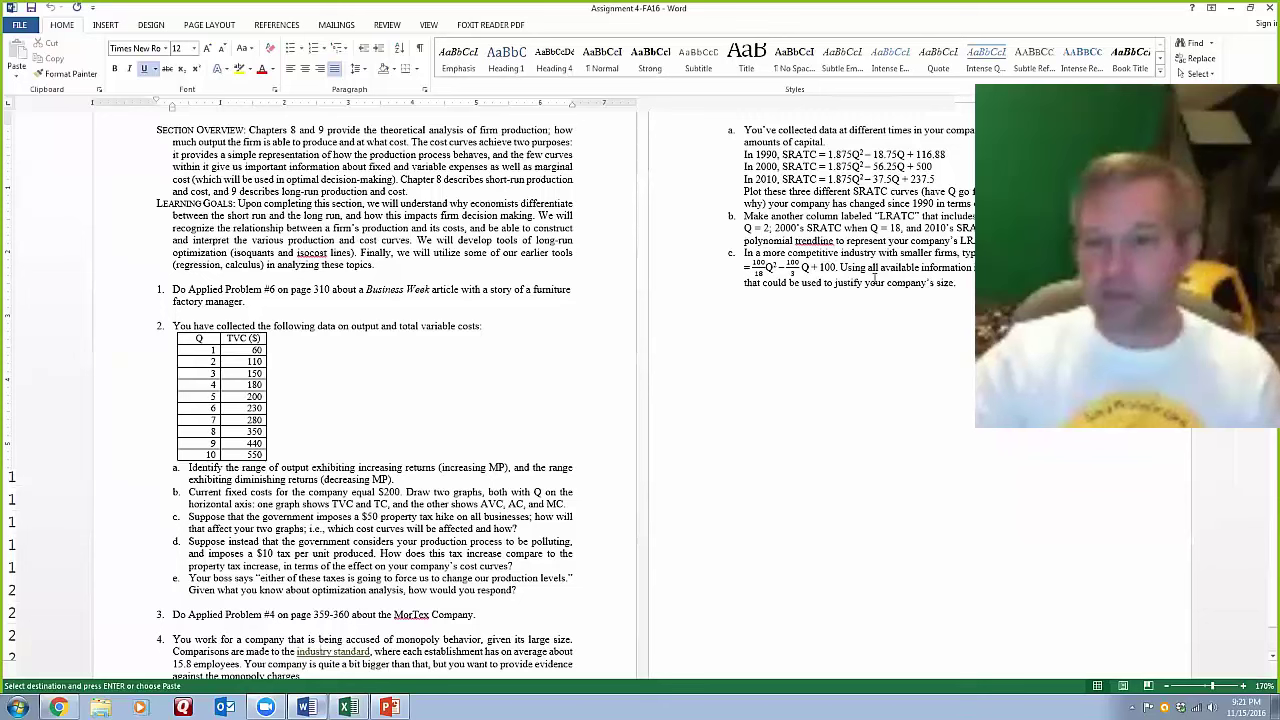
left_click(1231, 8)
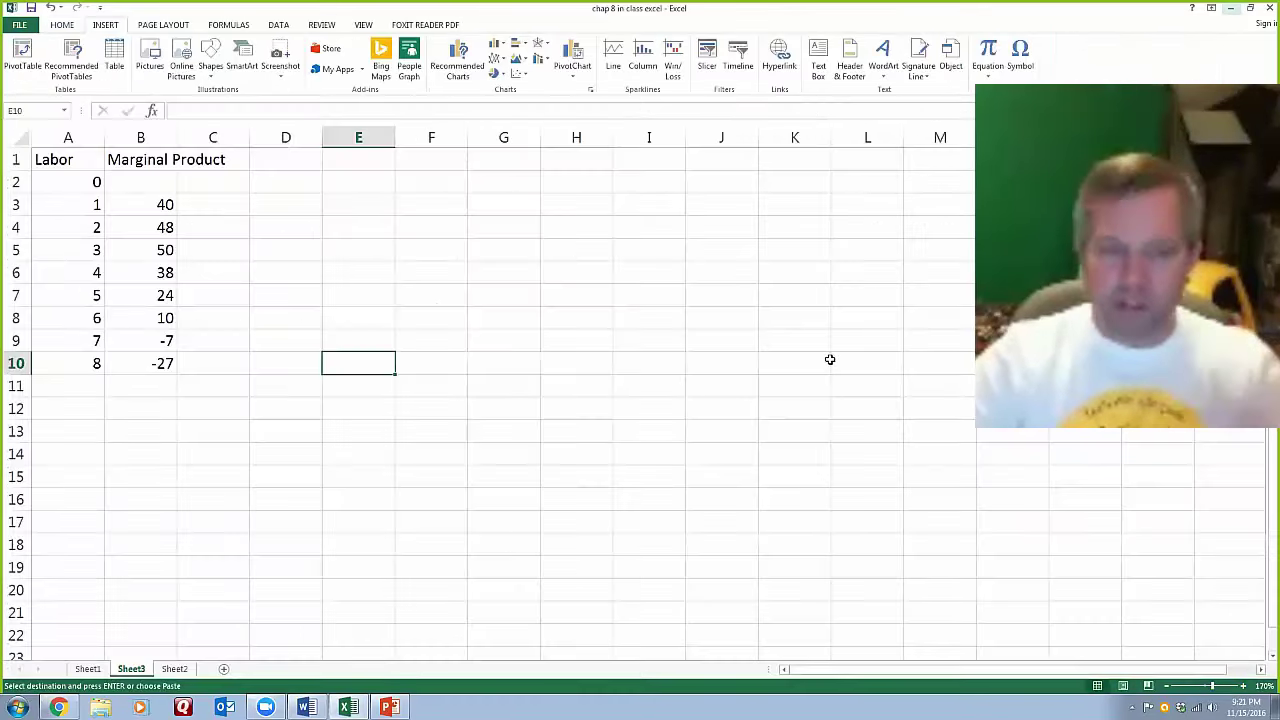
Insert a markers-only scatter chart of the Labor and Marginal Product data in A1:B10 and move it closer to the data
left_click_drag(60, 160, 145, 364)
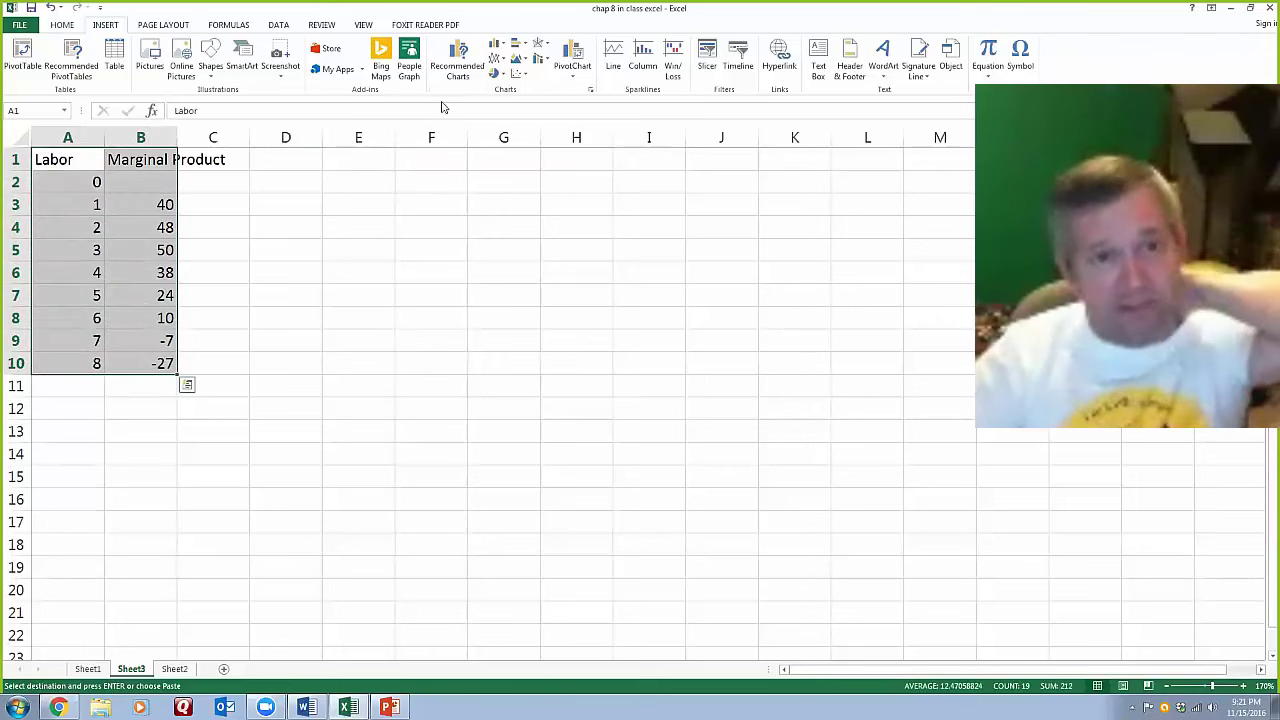
left_click(520, 74)
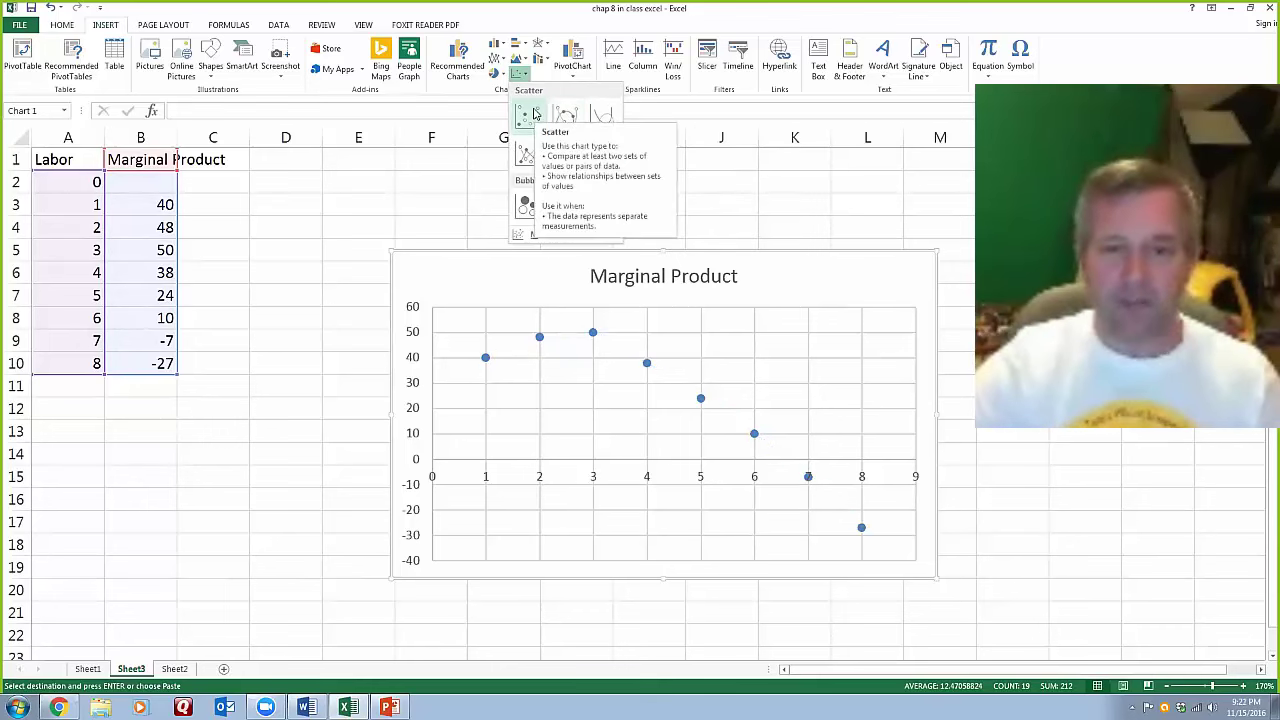
left_click_drag(509, 274, 383, 208)
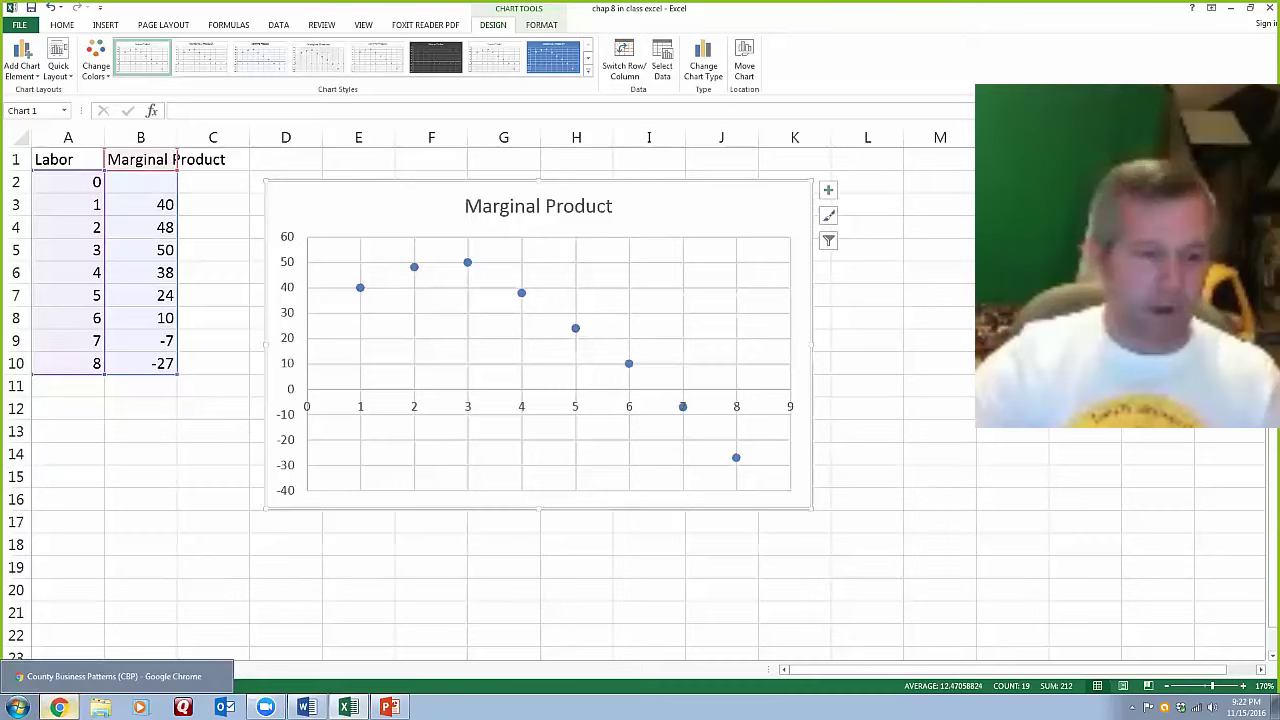
Switch to Chrome to locate the "Putting Trendlines in Scatterplots in Excel" guide on the course page, and return to Excel
left_click(58, 707)
key("ctrl+Tab")
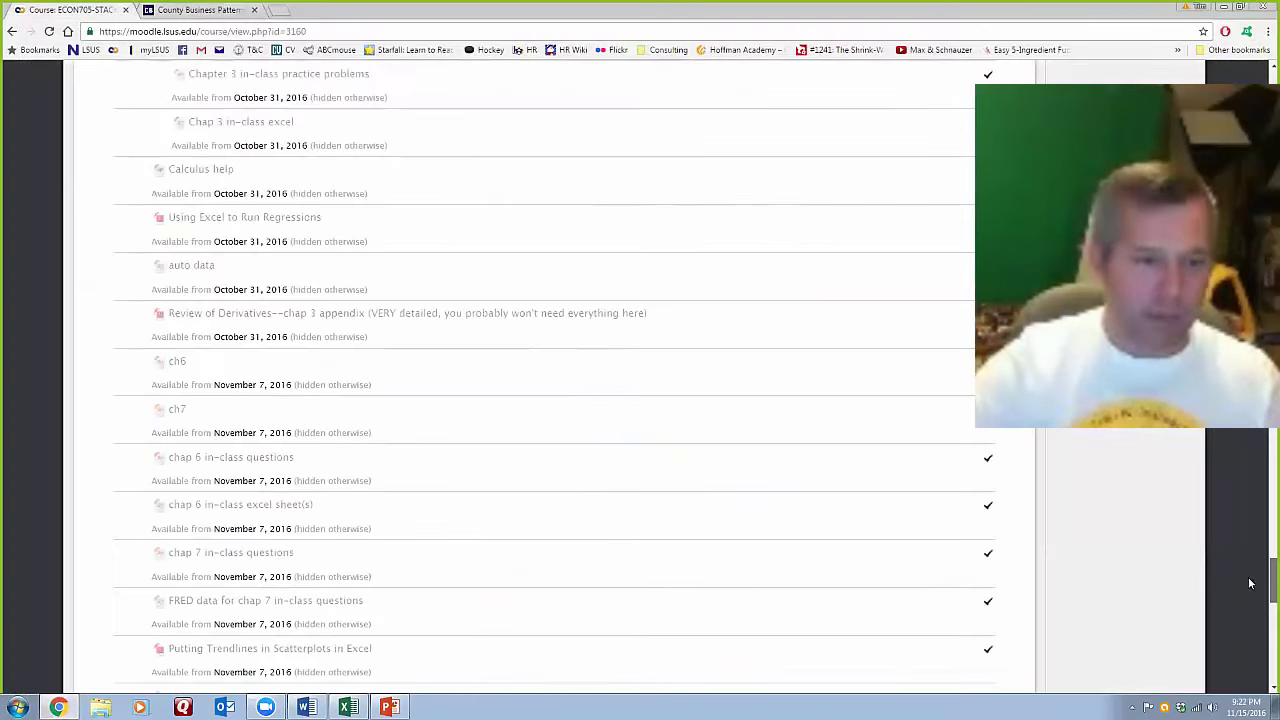
scroll(231, 513, "down", 2)
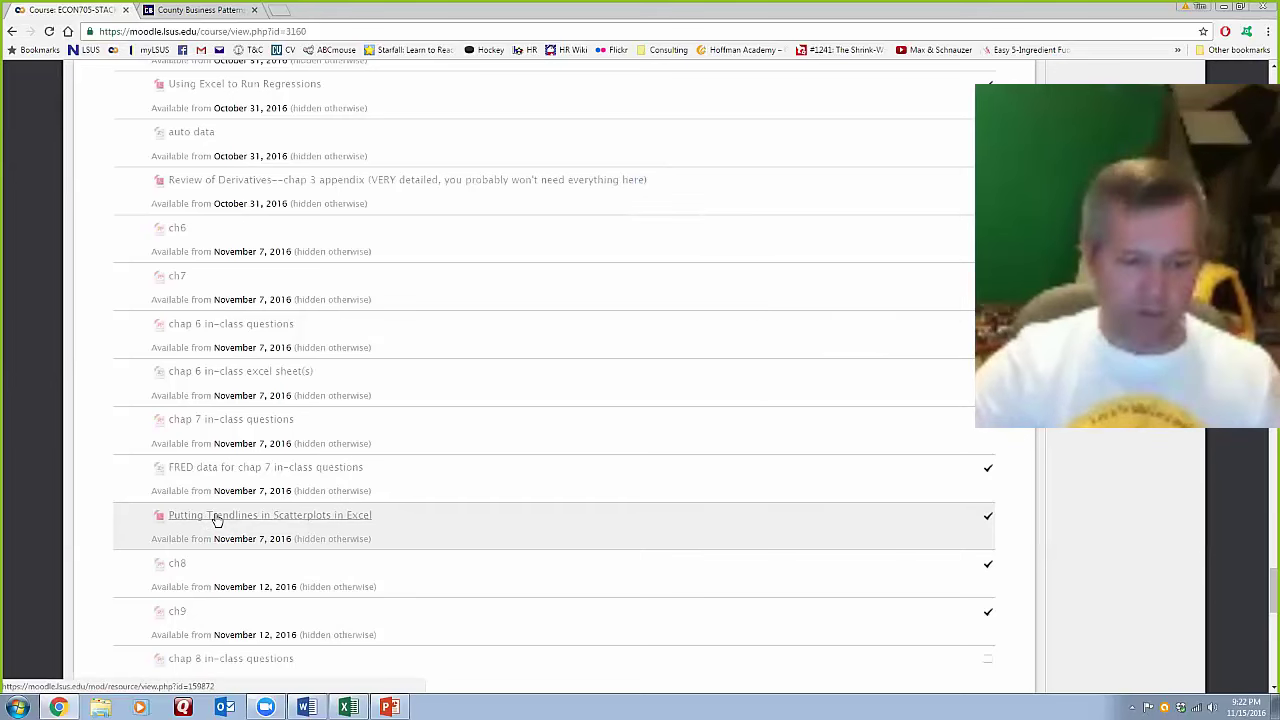
mouse_move(348, 707)
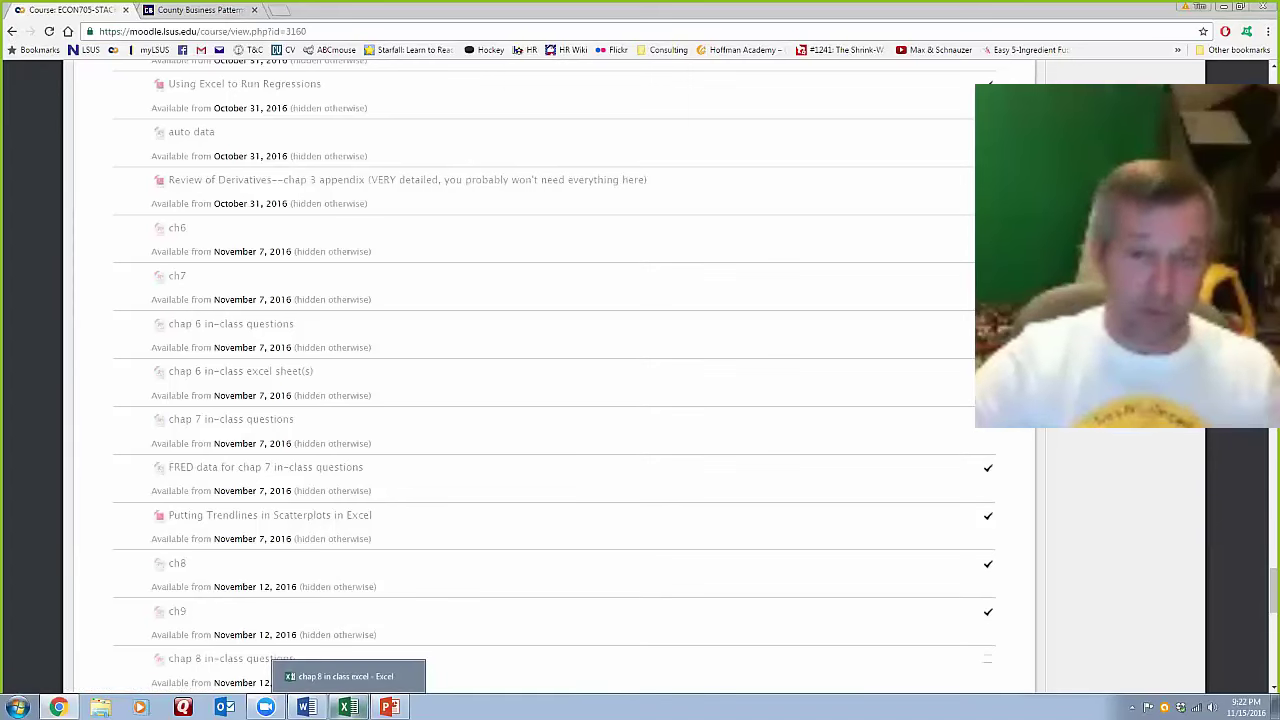
left_click(348, 707)
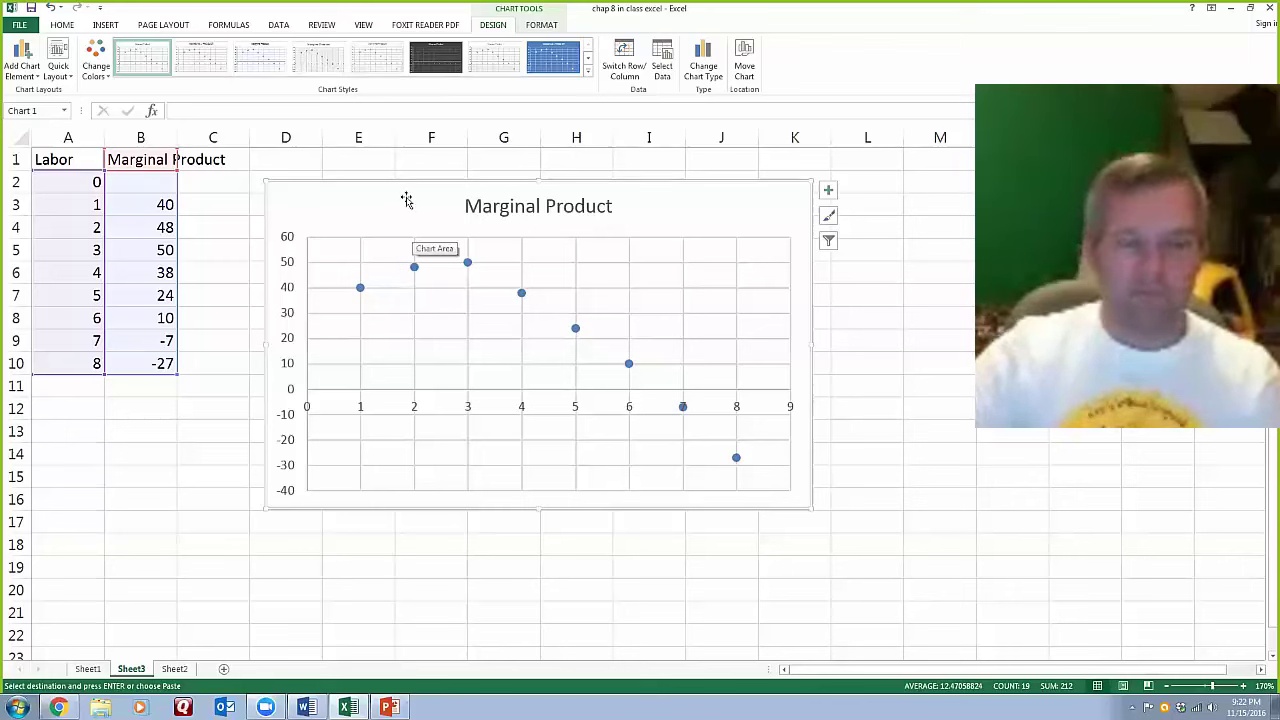
left_click(212, 272)
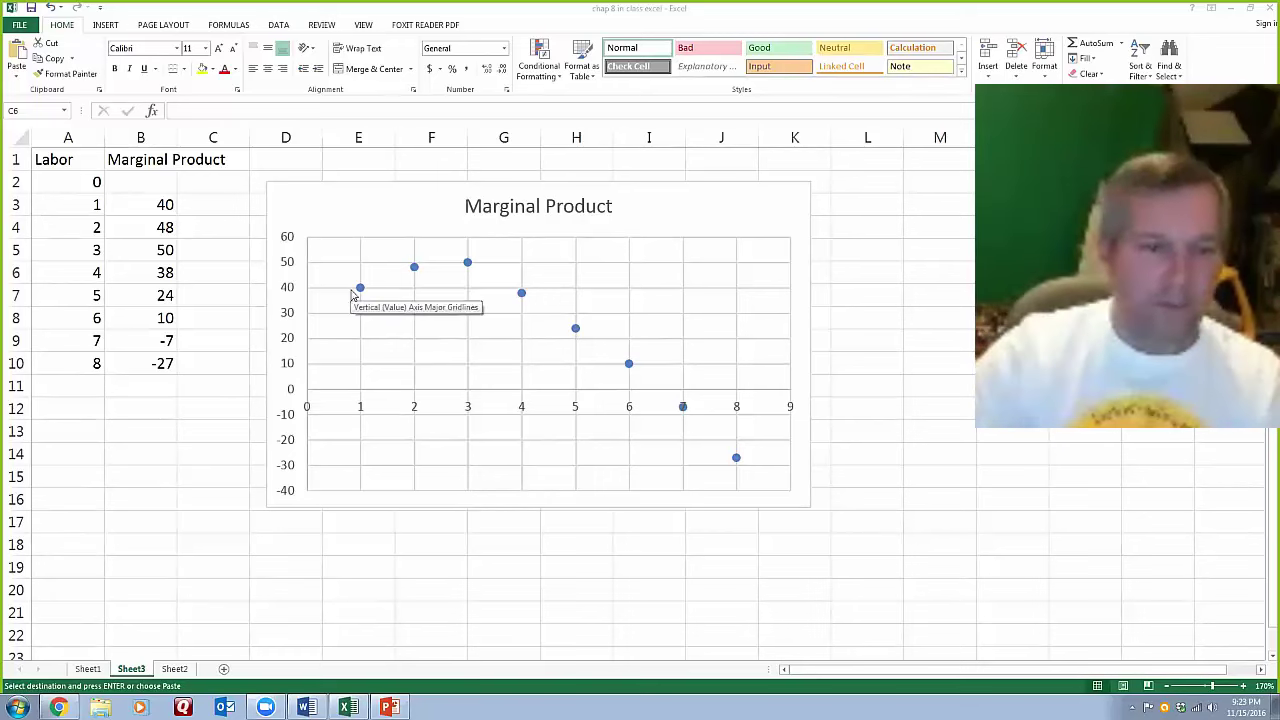
left_click(225, 212)
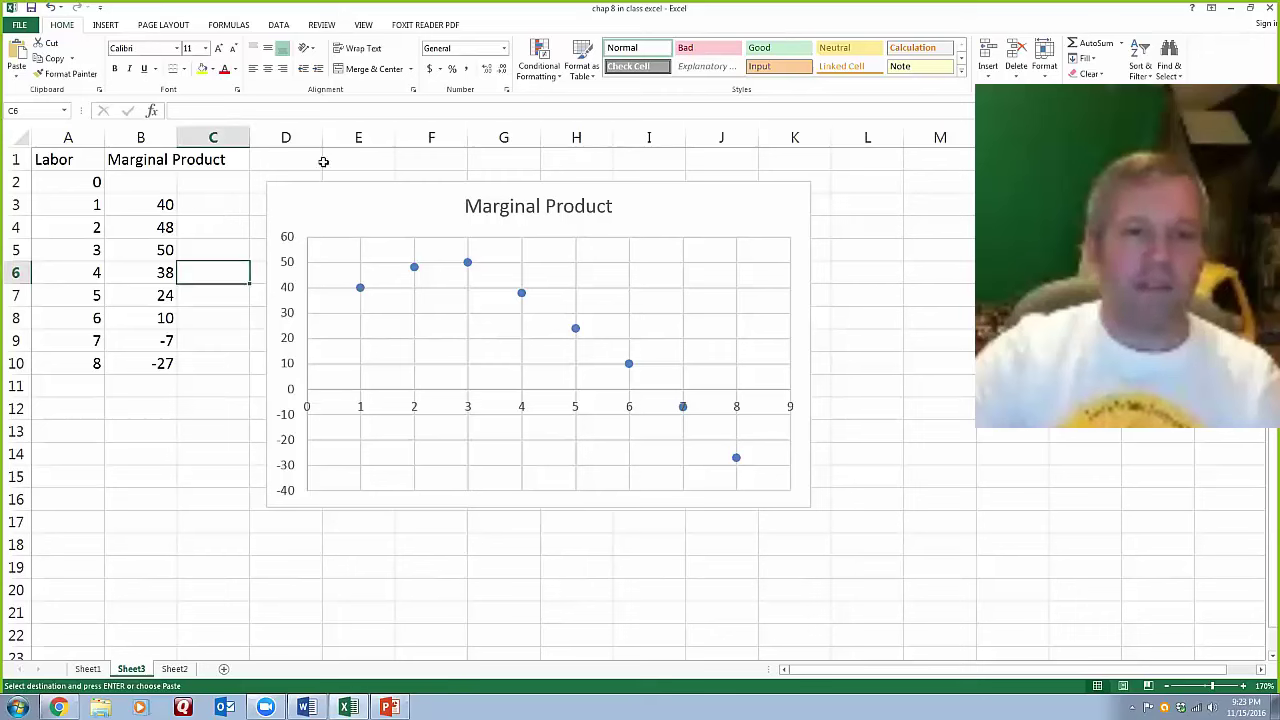
left_click(100, 381)
left_click(125, 452)
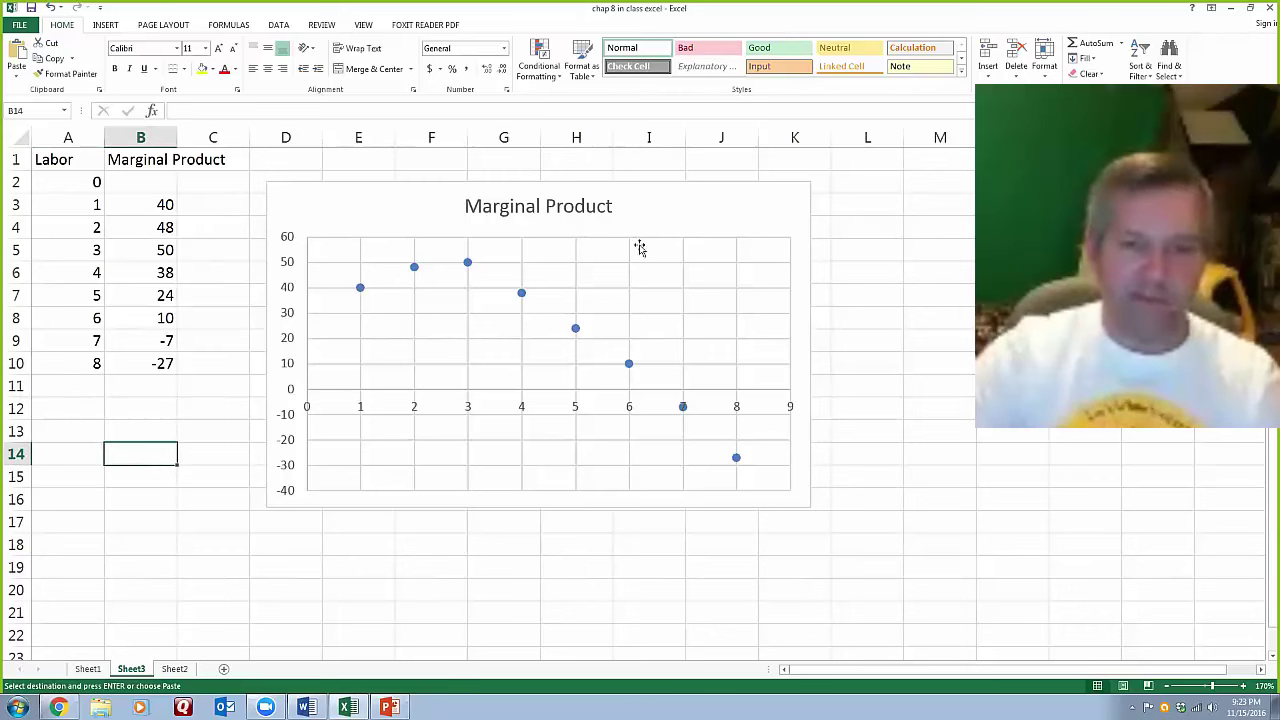
left_click(880, 252)
left_click(166, 435)
left_click(137, 404)
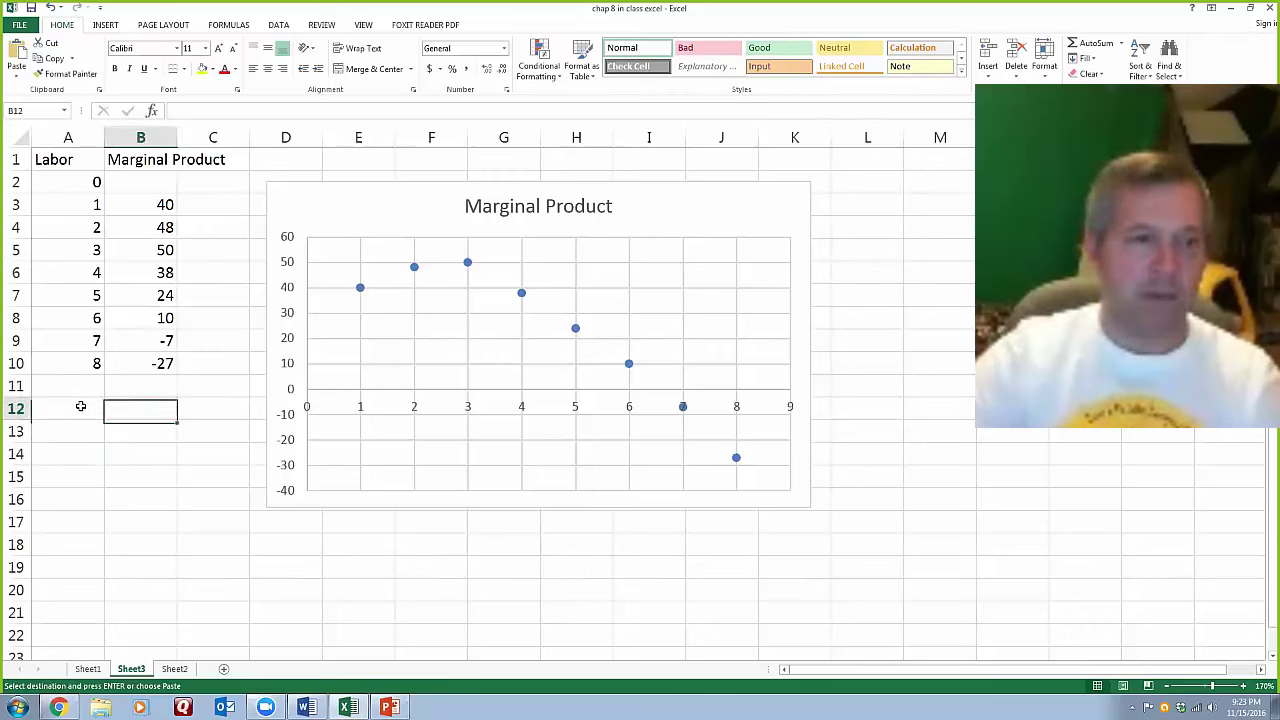
left_click(389, 212)
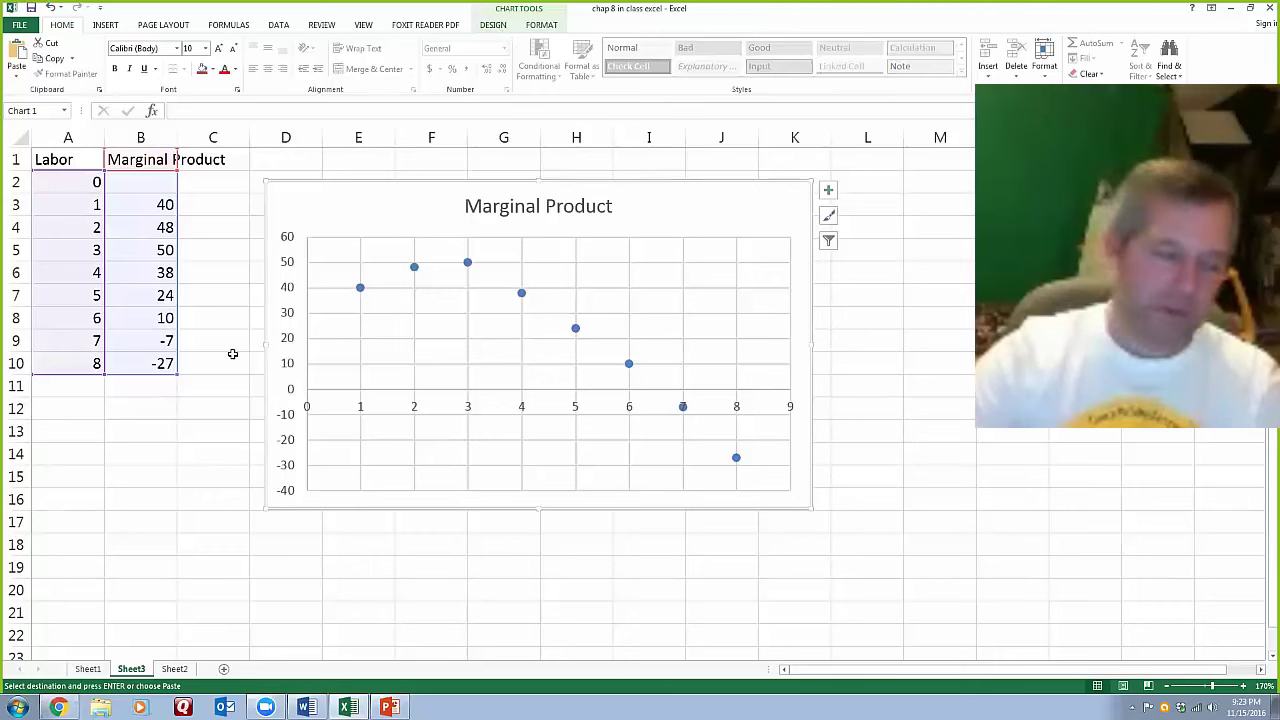
left_click(359, 289)
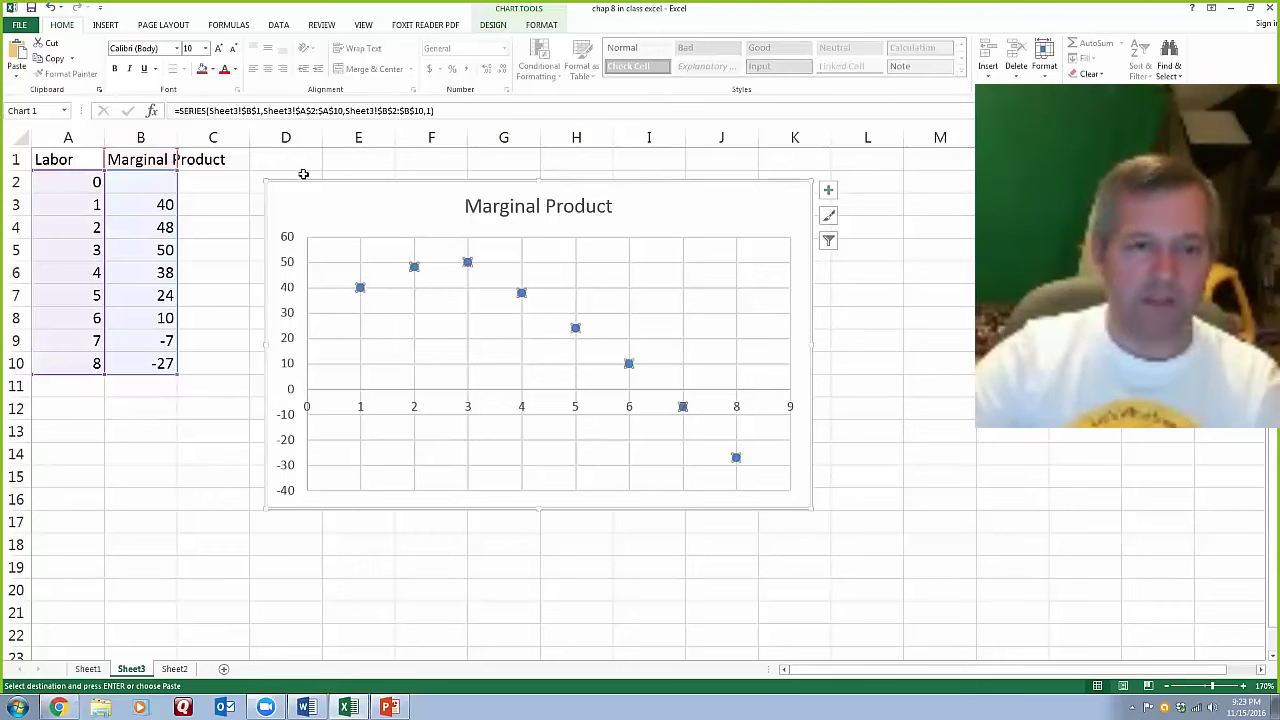
key("Escape")
left_click(391, 209)
mouse_move(362, 291)
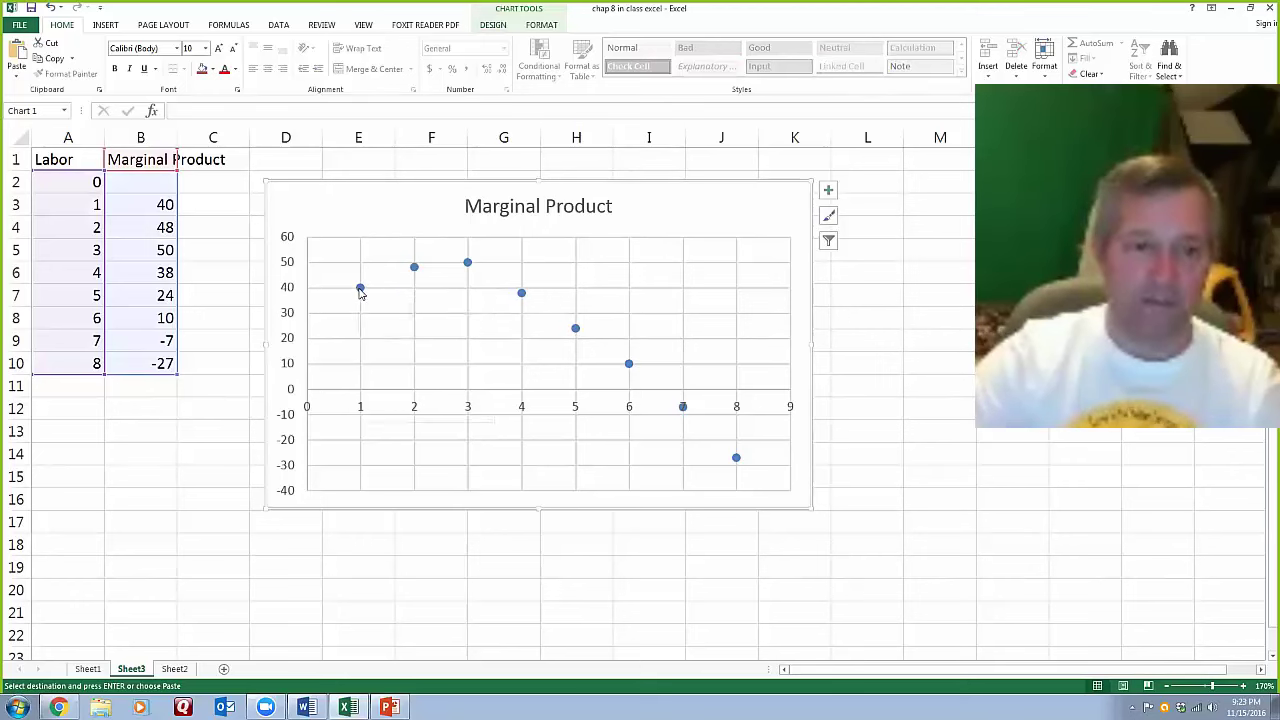
right_click(360, 289)
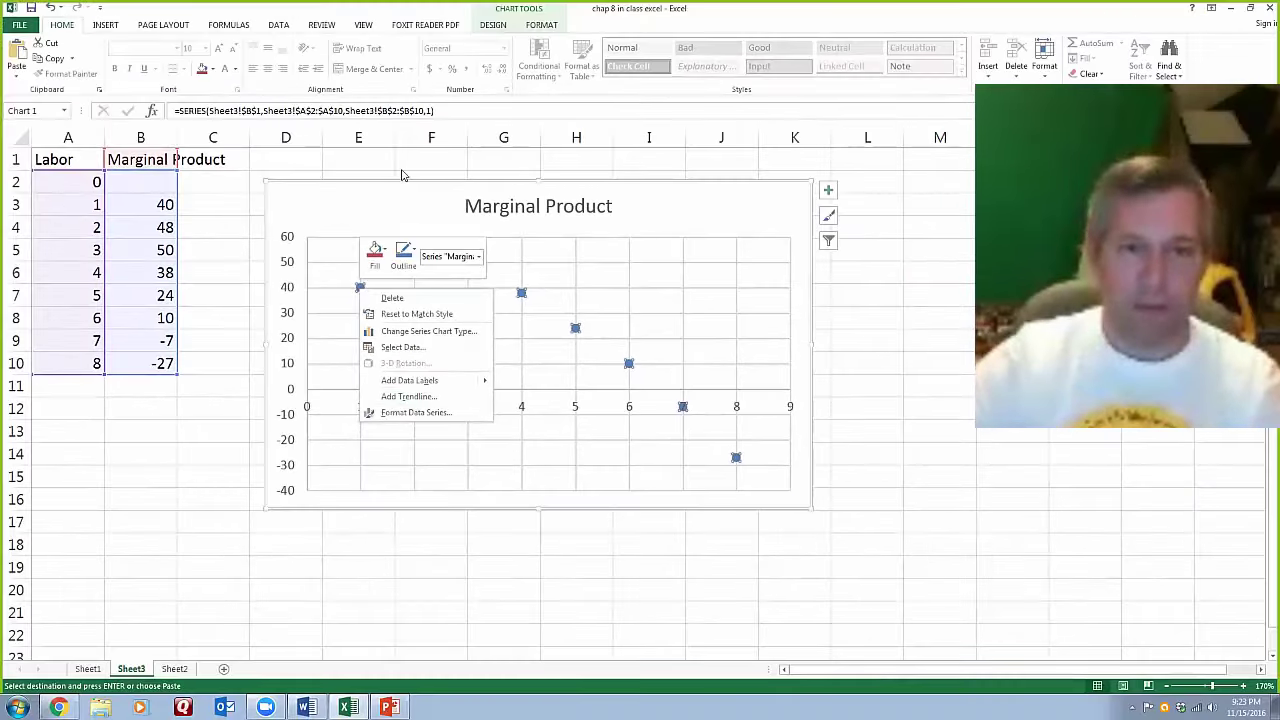
left_click(401, 165)
left_click(400, 160)
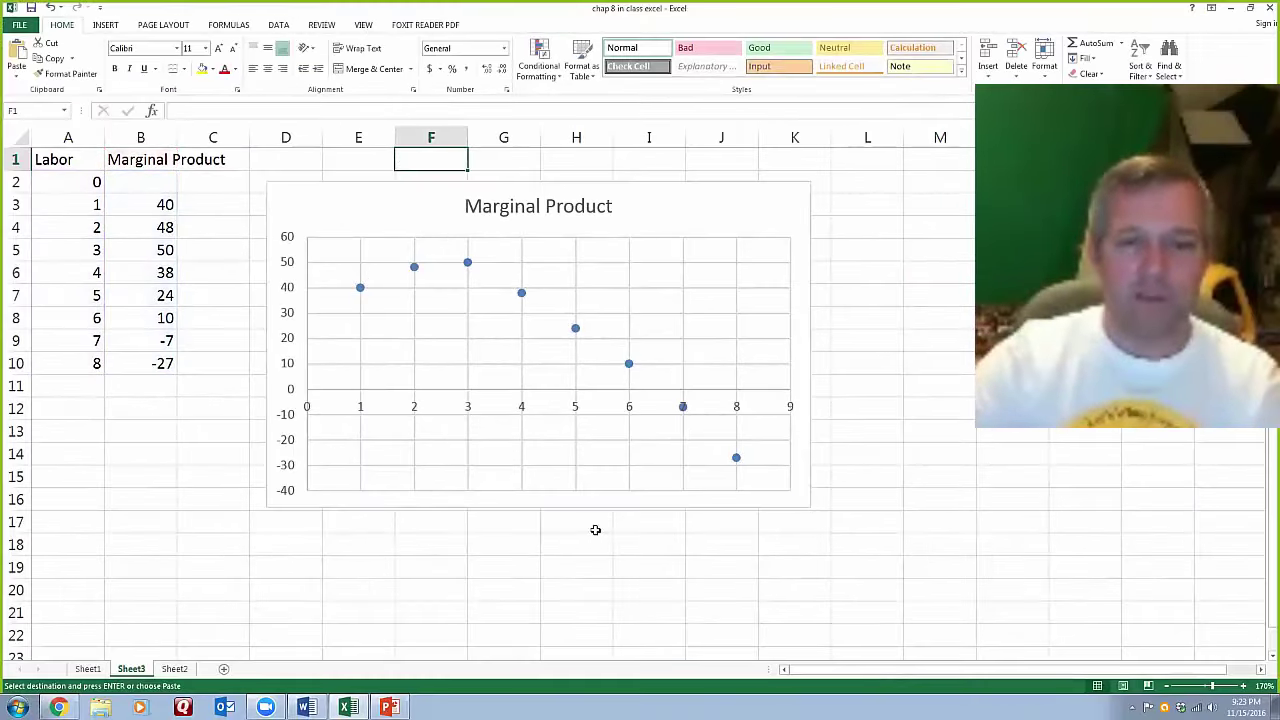
Try adding a linear trendline to the Marginal Product chart, and delete it again
left_click(338, 209)
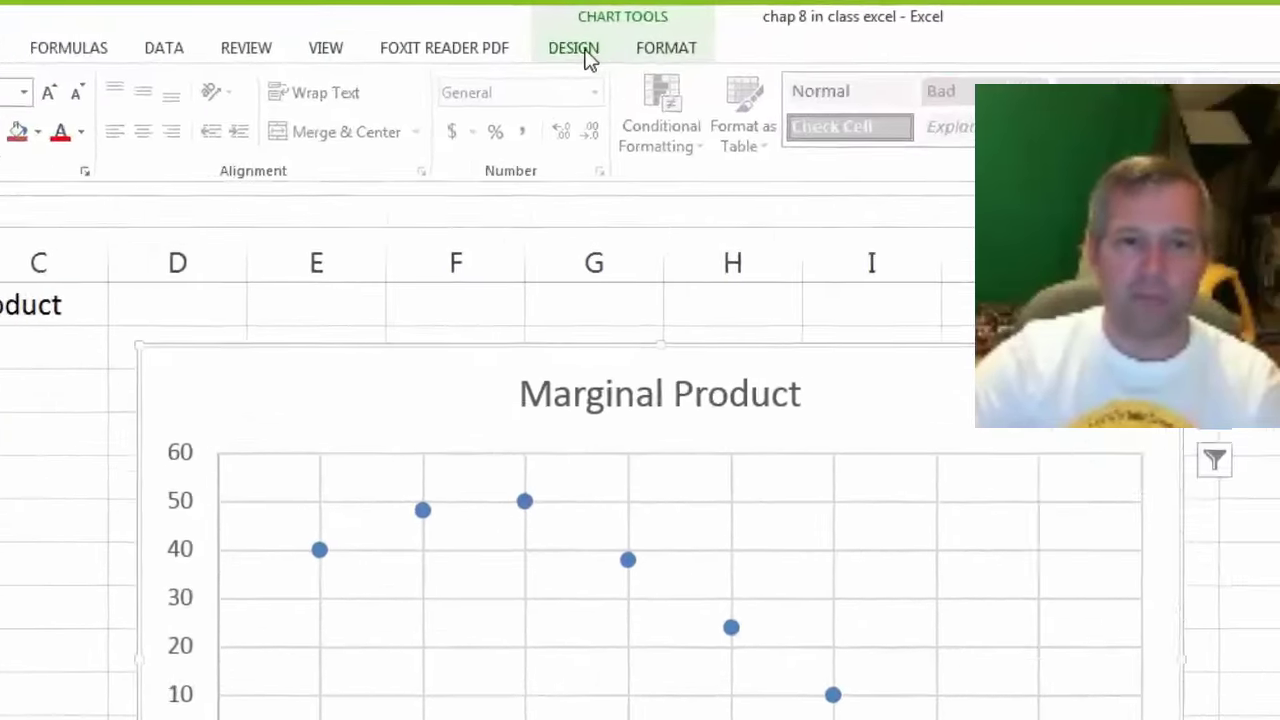
left_click(495, 26)
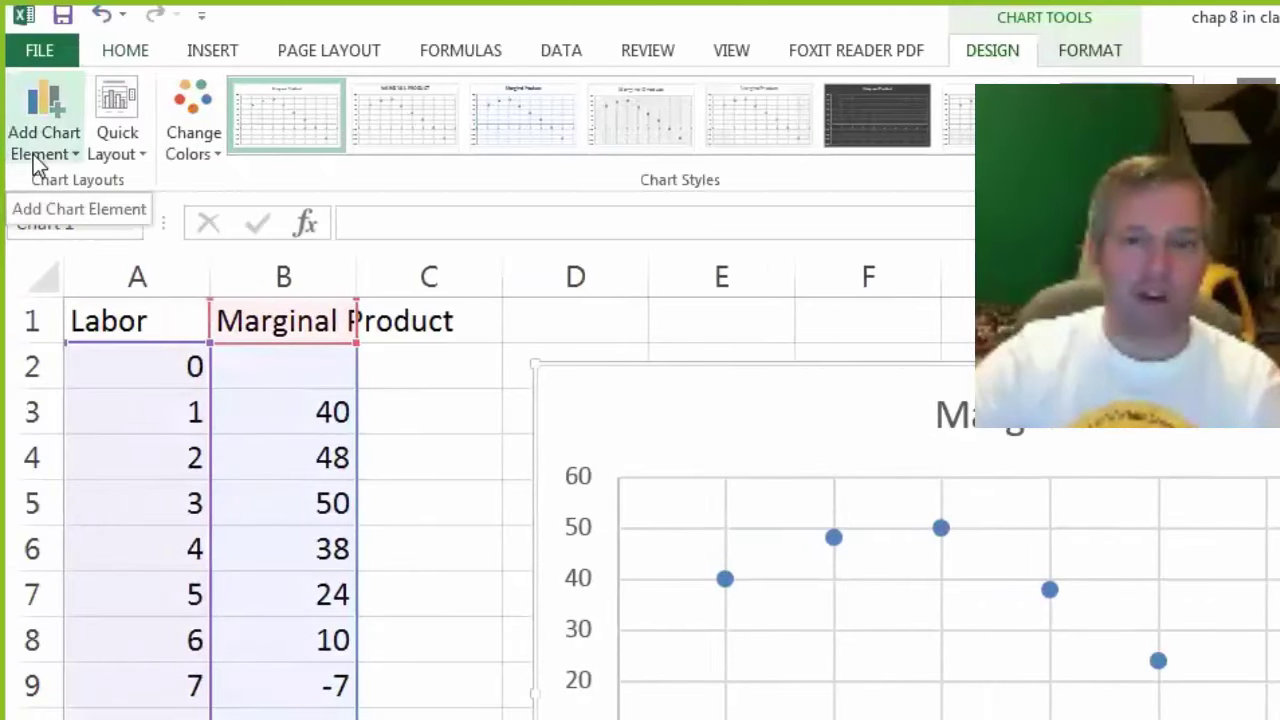
left_click(70, 155)
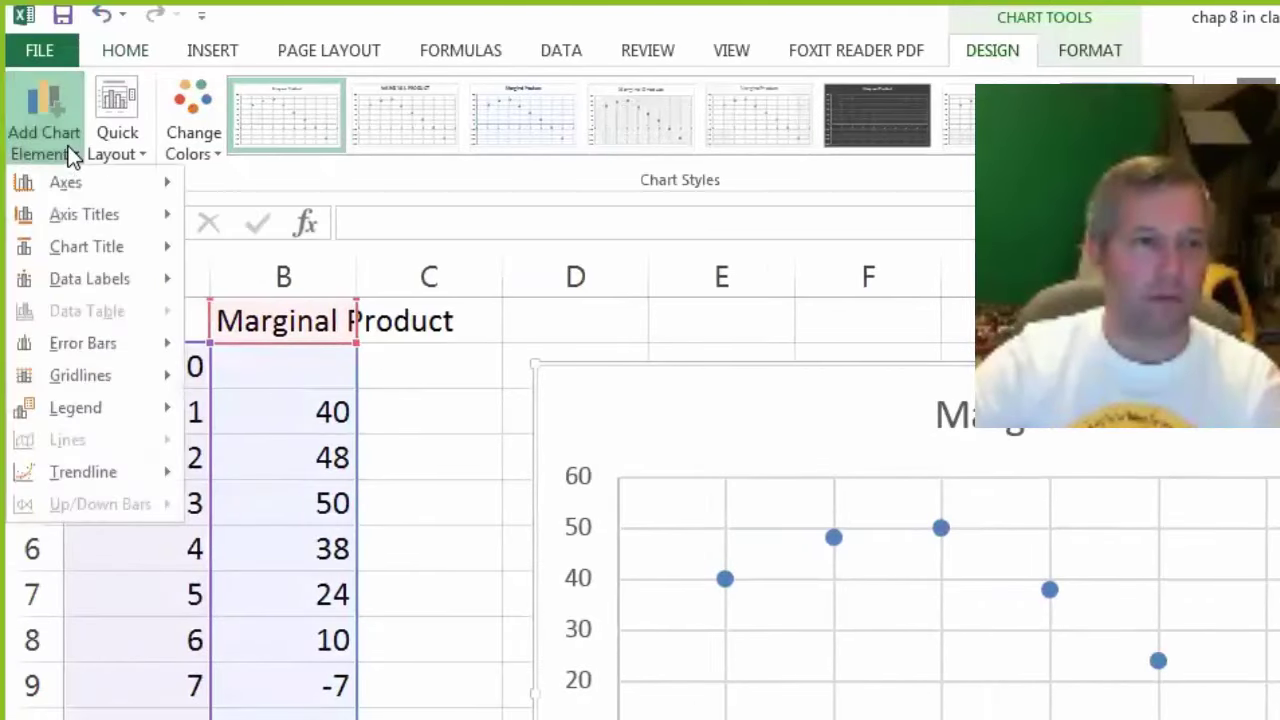
mouse_move(108, 470)
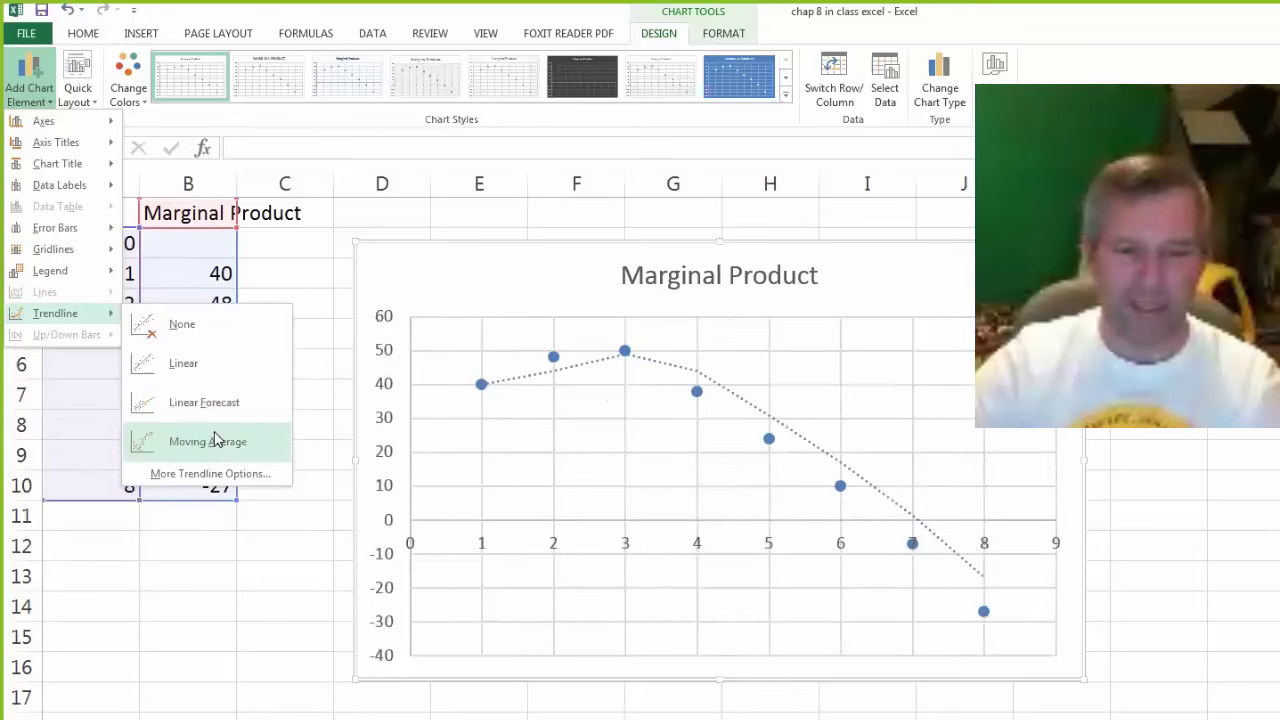
left_click(183, 477)
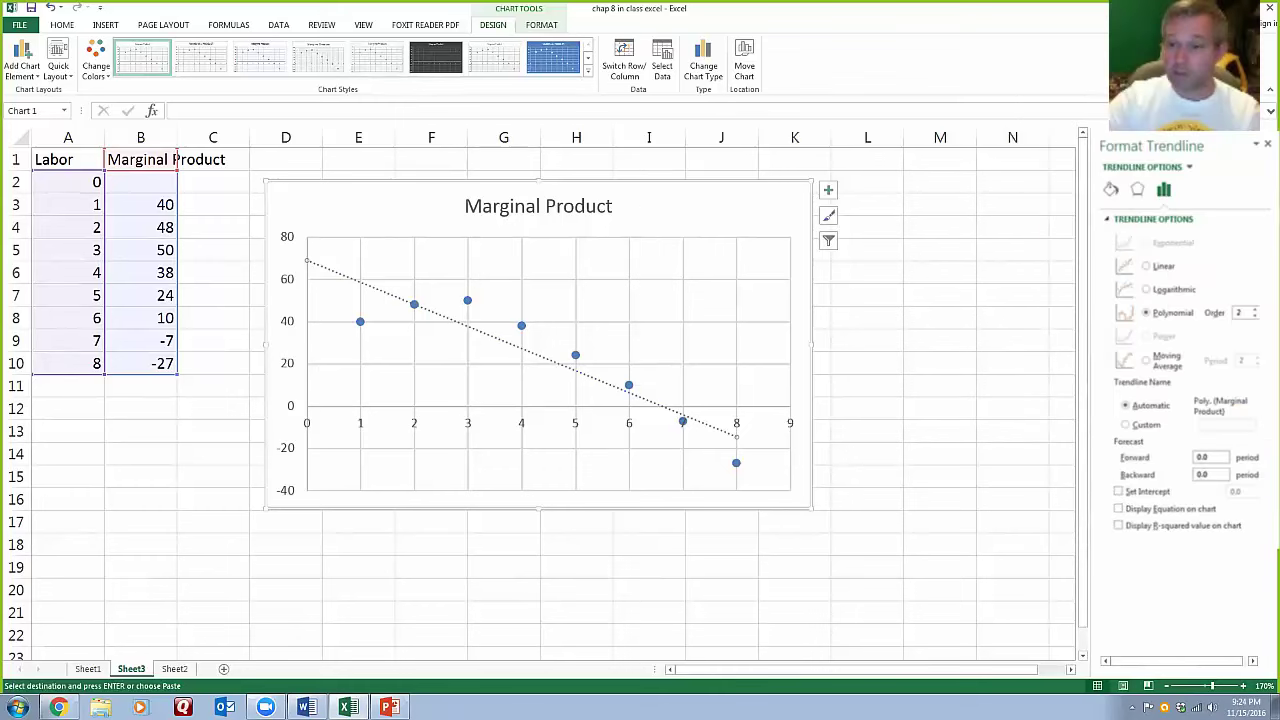
left_click(1268, 144)
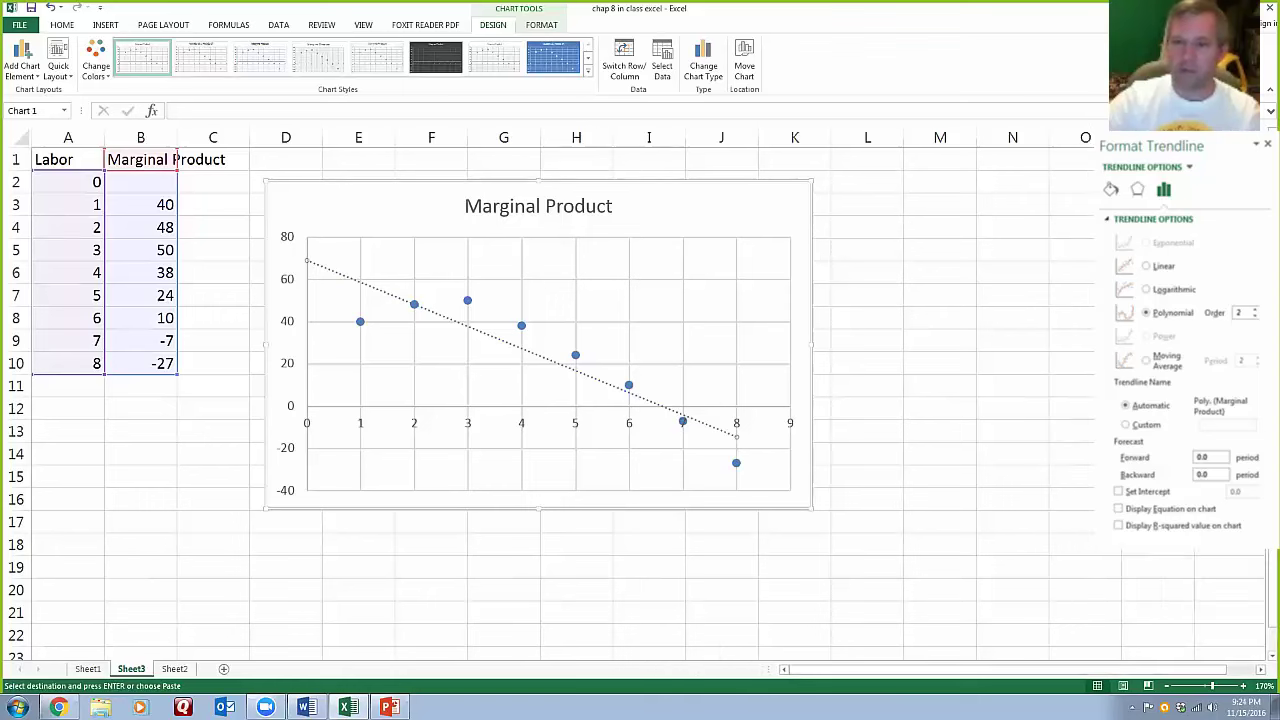
key("Delete")
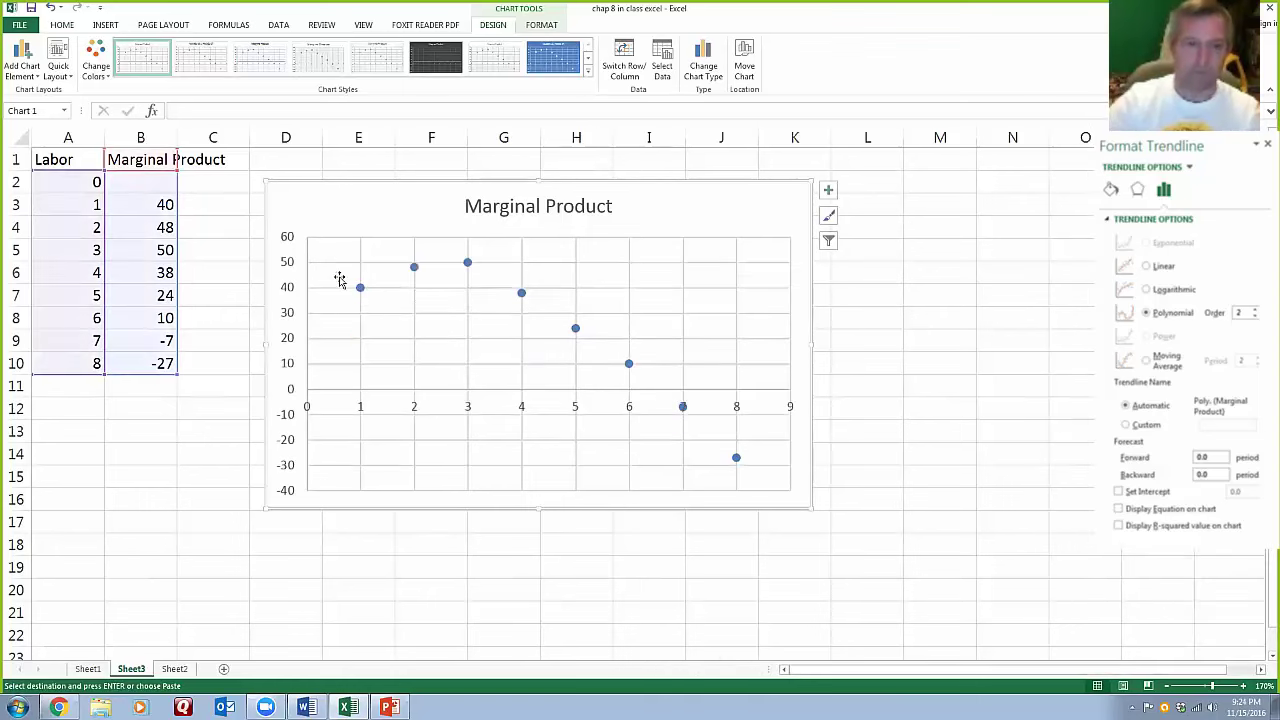
Fit an order 2 polynomial trendline to the Marginal Product points after comparing it with order 3, displaying its equation and R-squared value
right_click(360, 289)
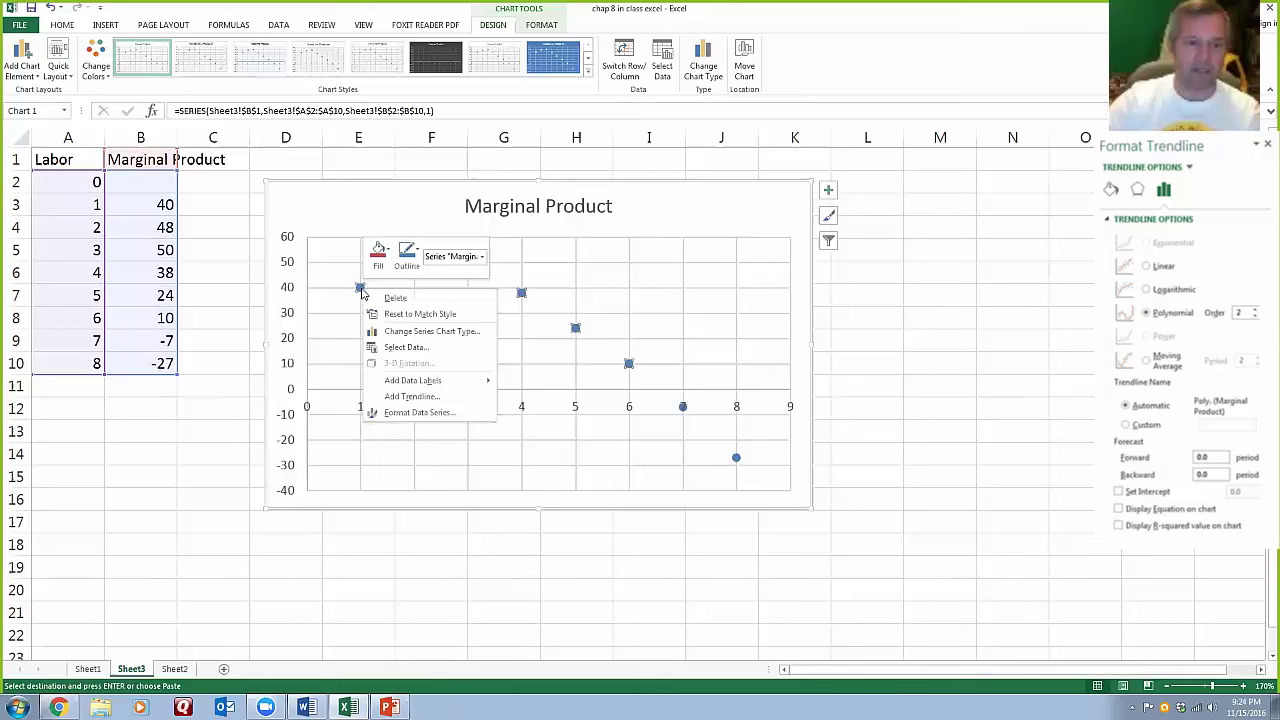
left_click(433, 397)
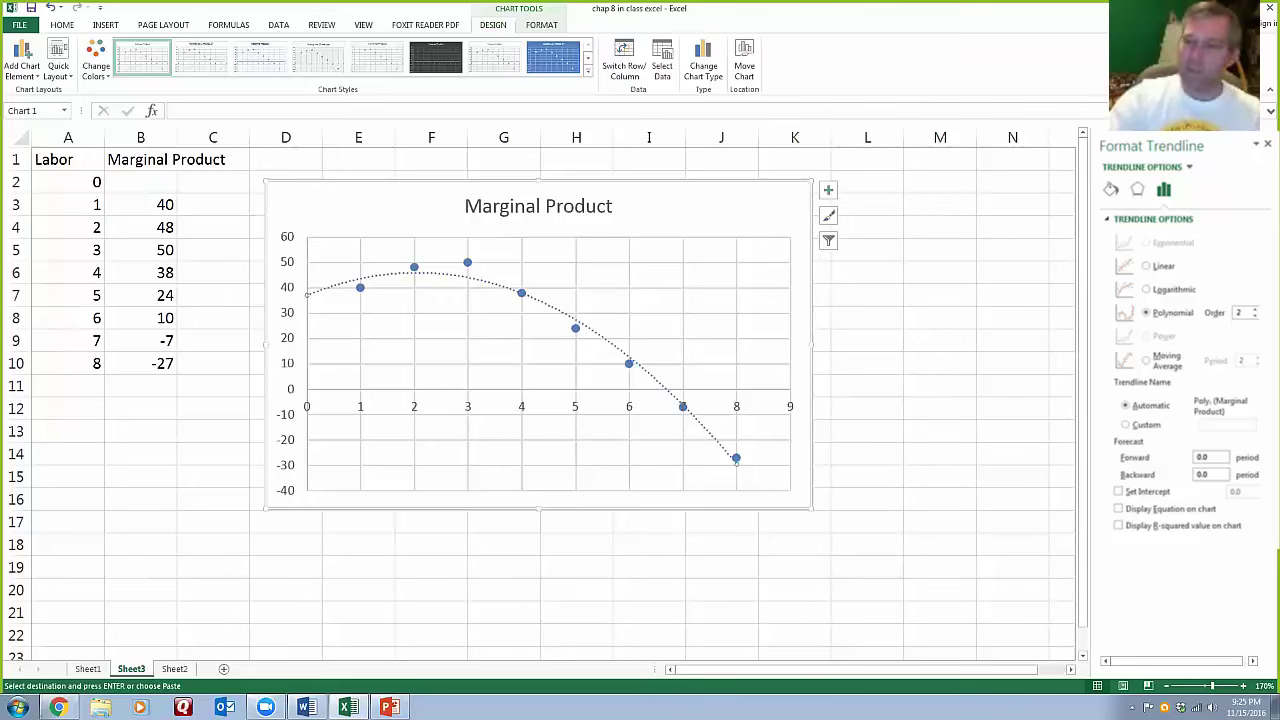
left_click(1255, 309)
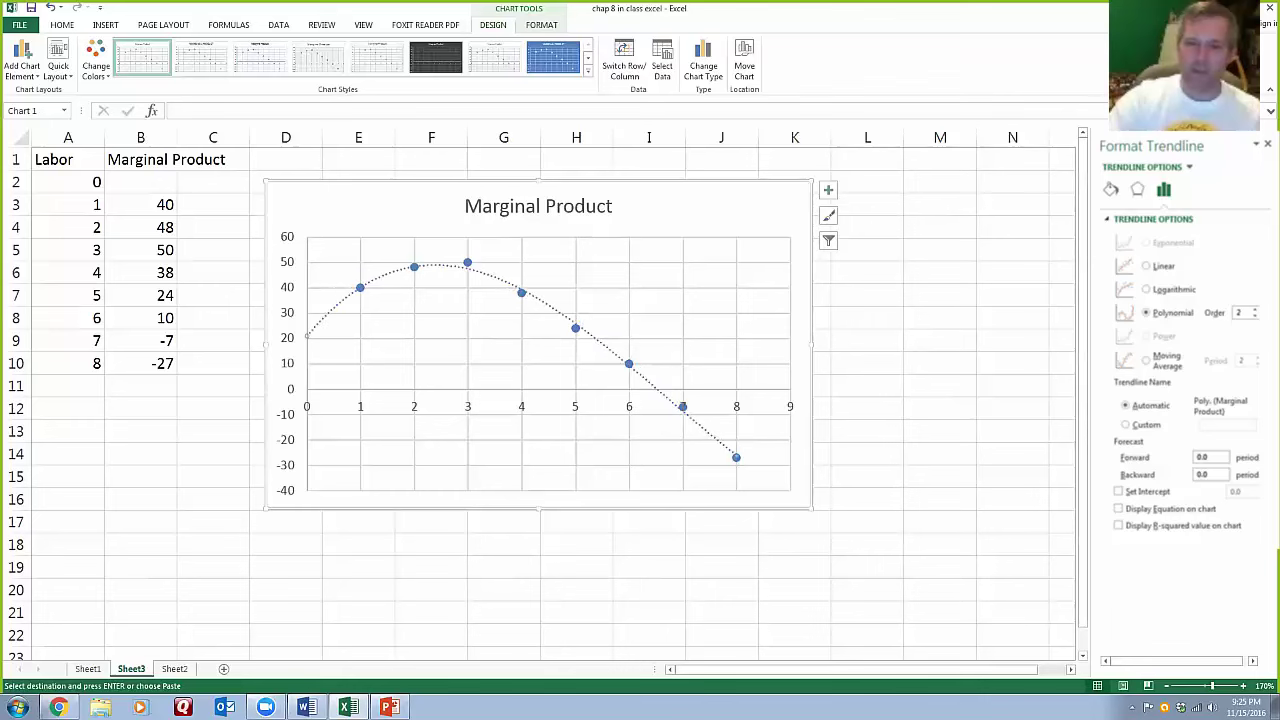
left_click(1255, 317)
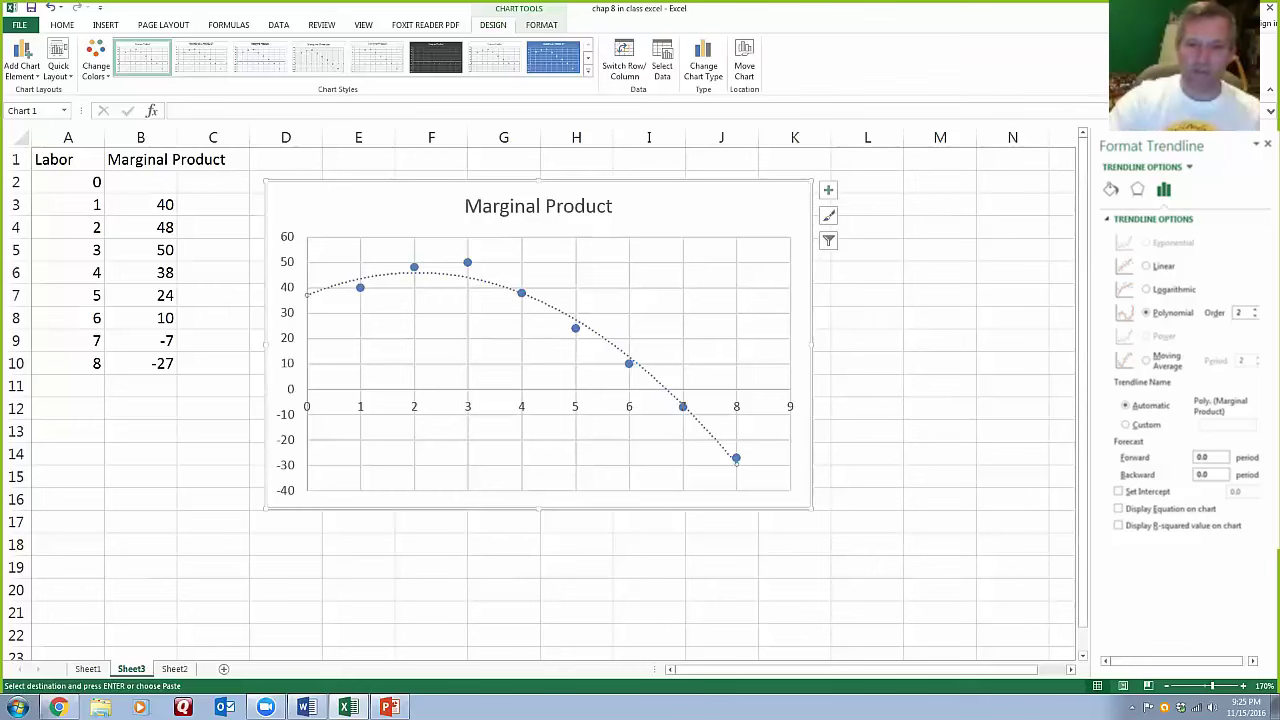
left_click(1255, 309)
left_click(1255, 317)
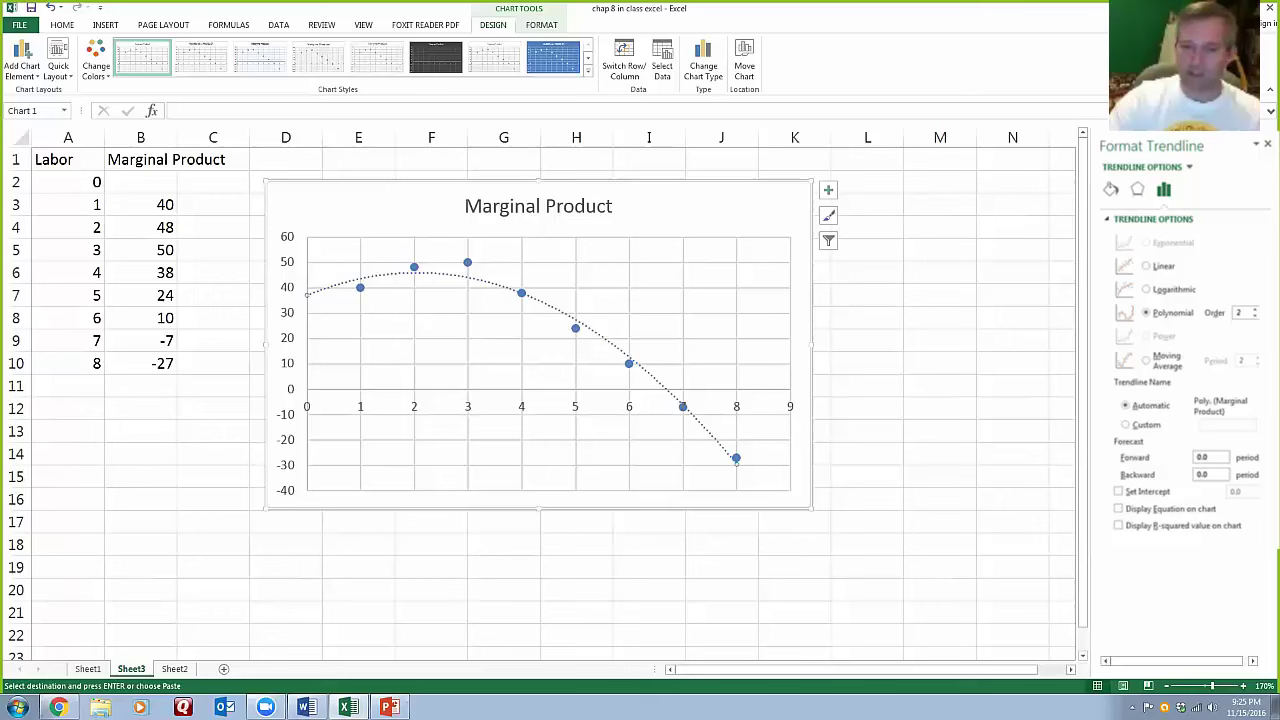
left_click(1118, 509)
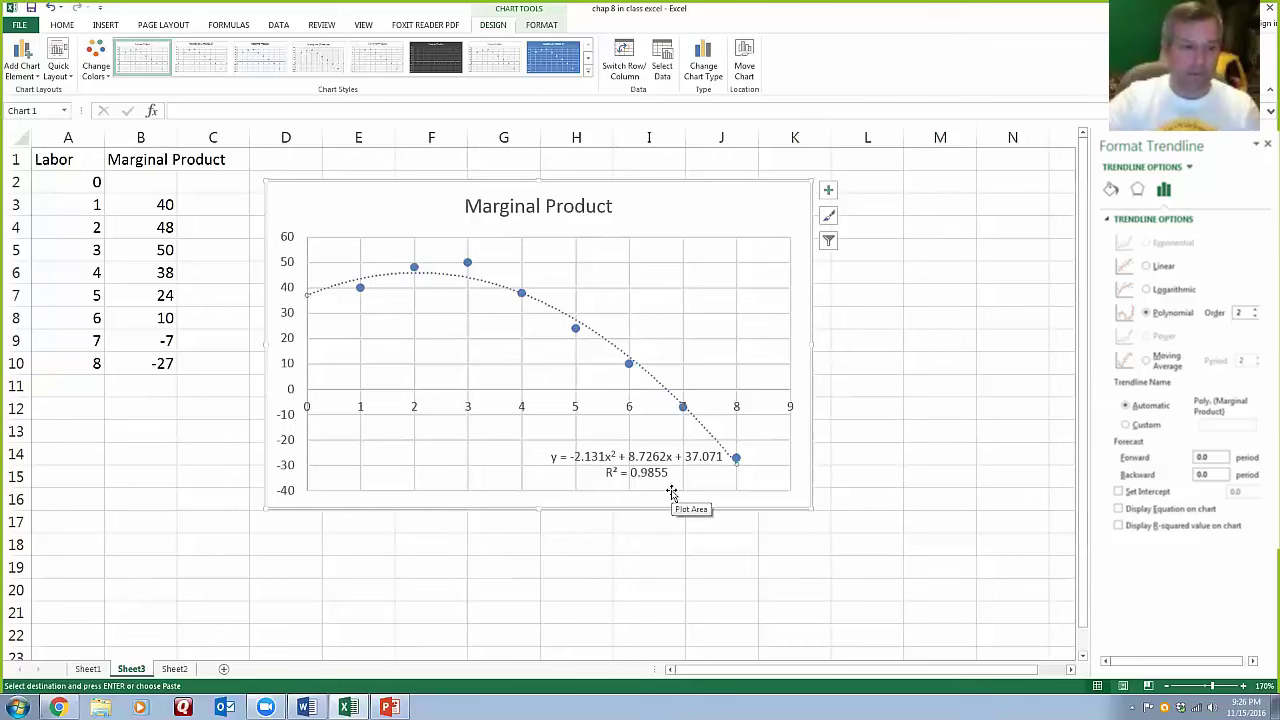
Switch to Word to review the assignment questions once more, and return to the trendline chart in Excel
left_click(307, 707)
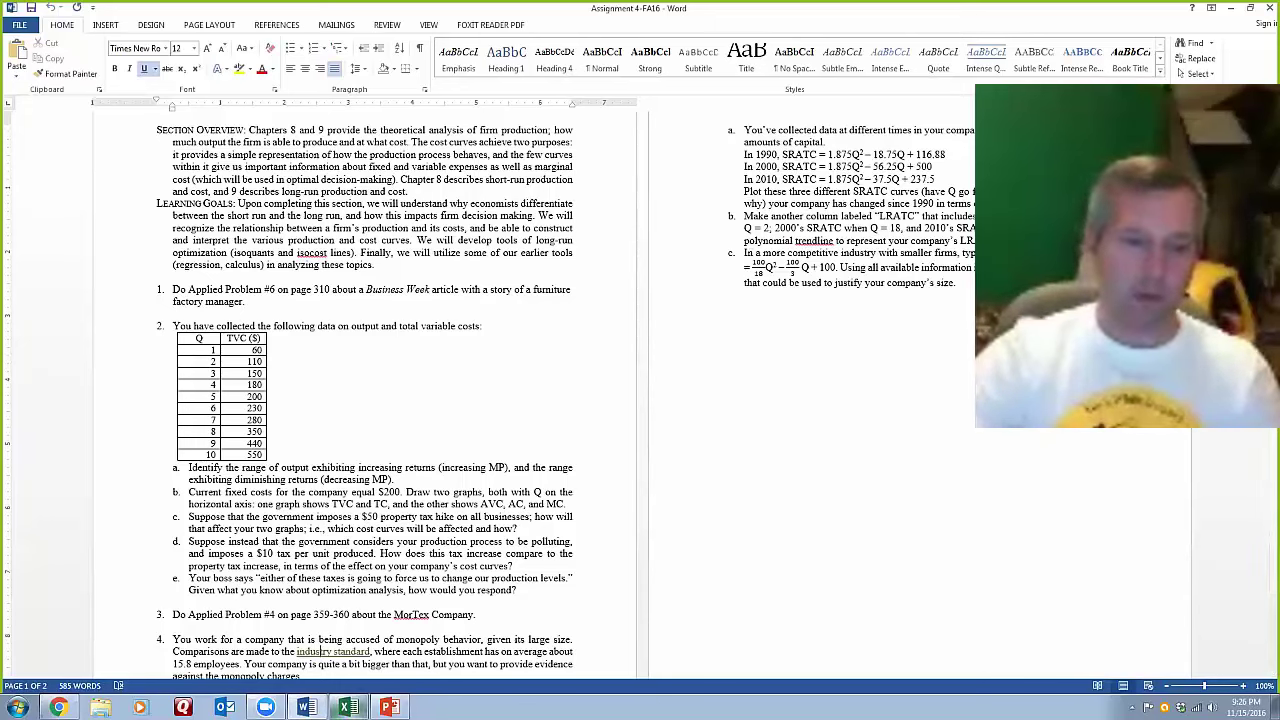
left_click(347, 707)
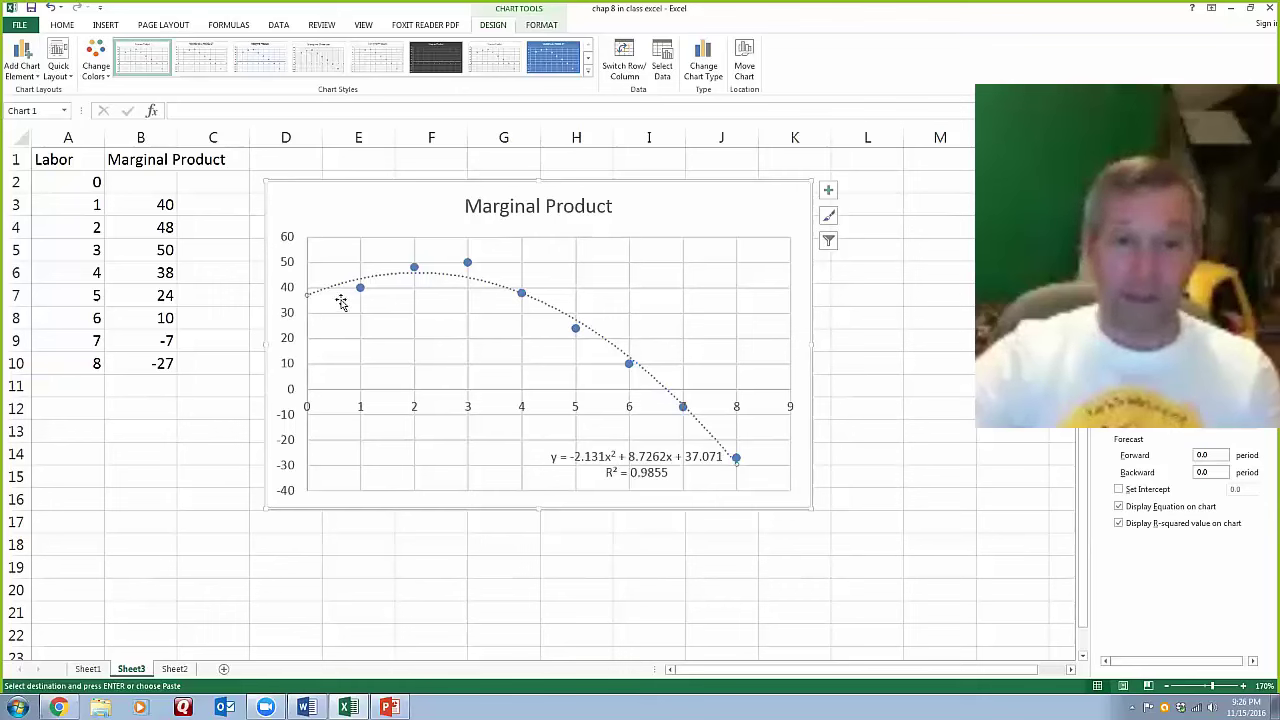
mouse_move(361, 291)
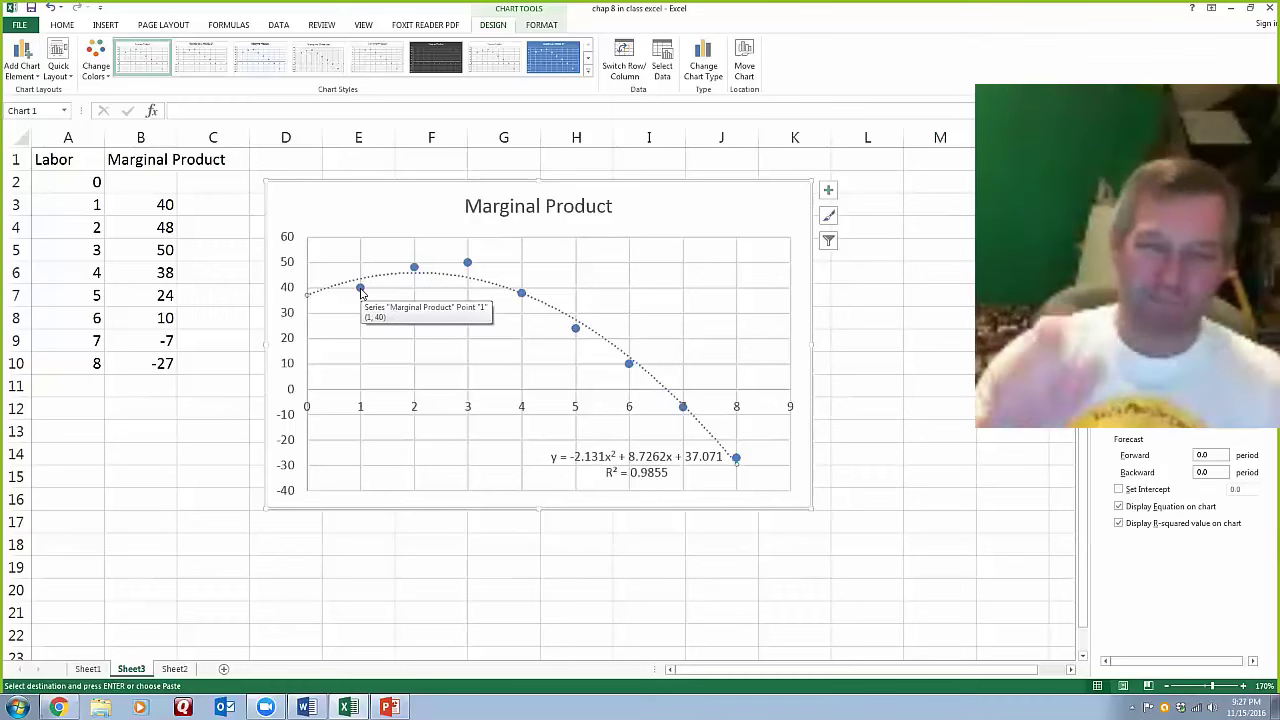
Examine the trendline commands available for the Marginal Product series and the options for displaying its equation and R-squared value
left_click(361, 291)
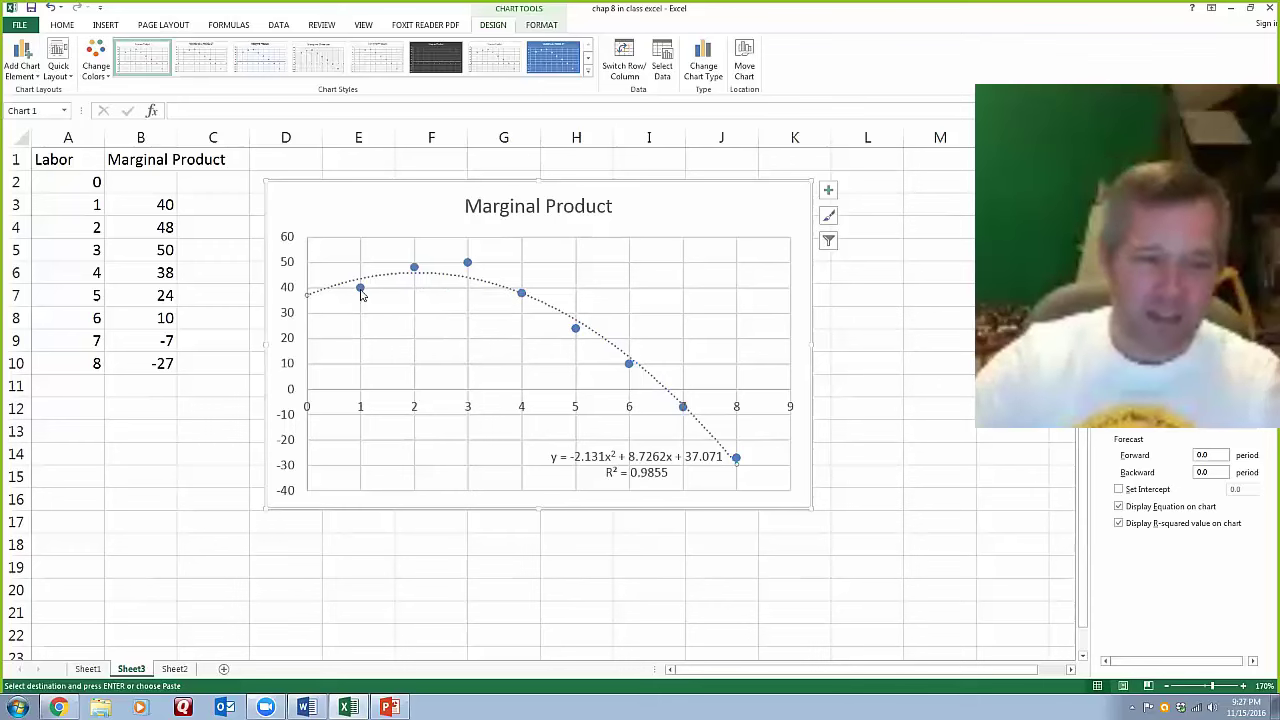
left_click(360, 218)
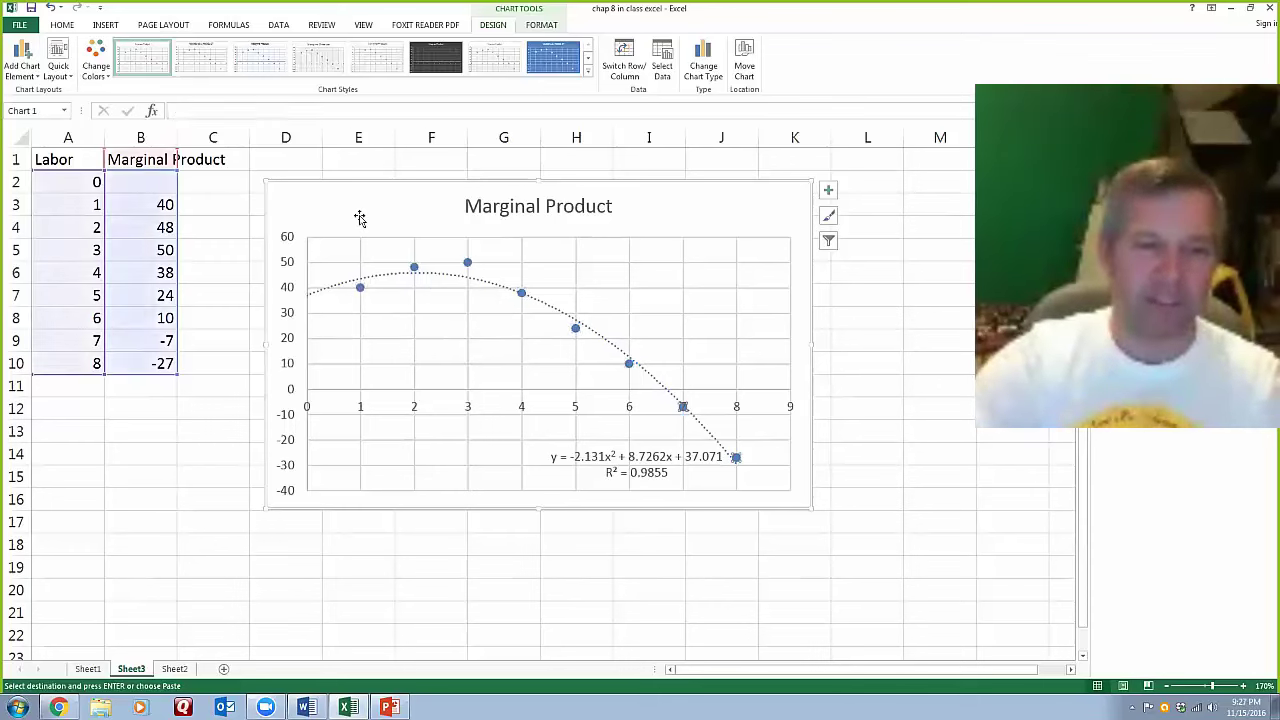
left_click(360, 290)
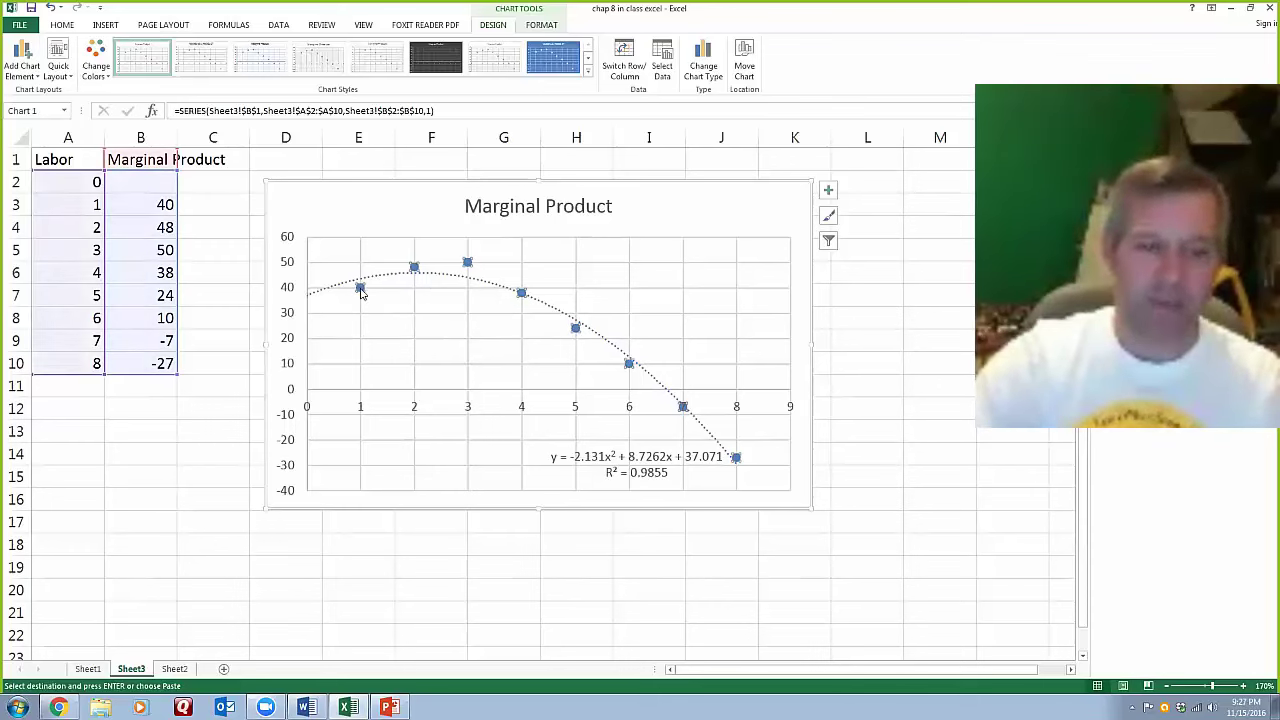
right_click(361, 289)
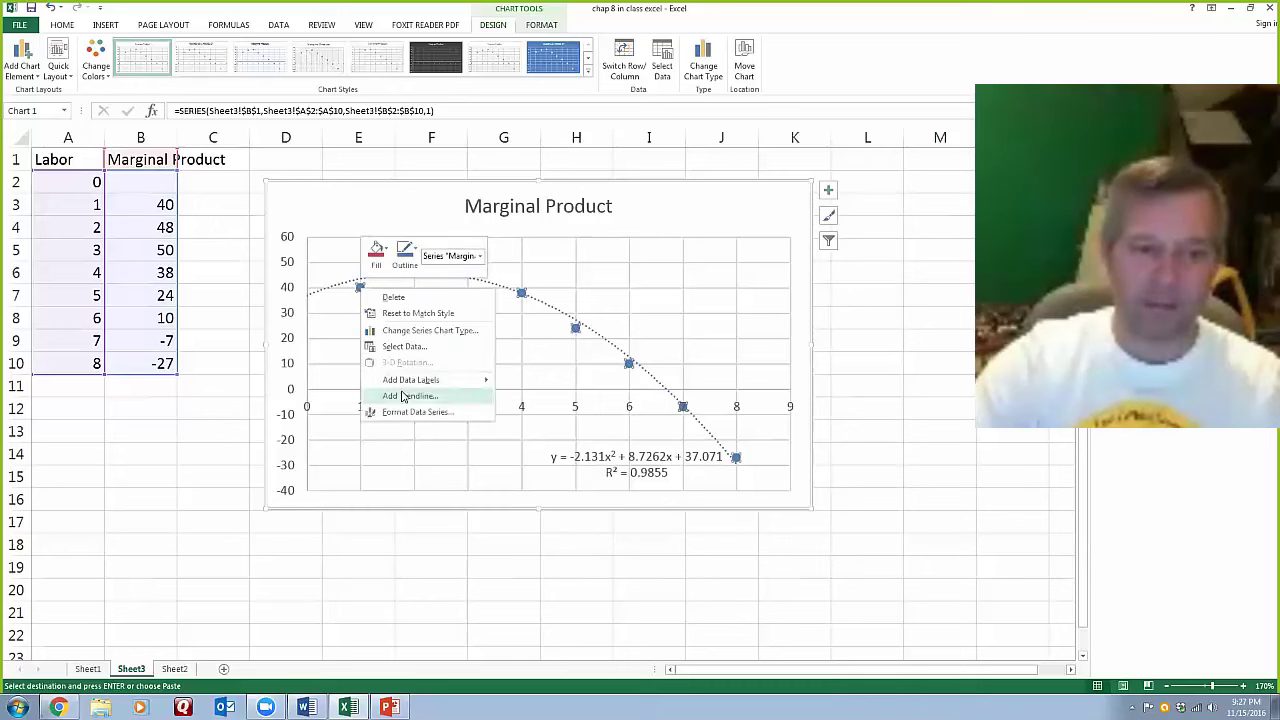
left_click(388, 208)
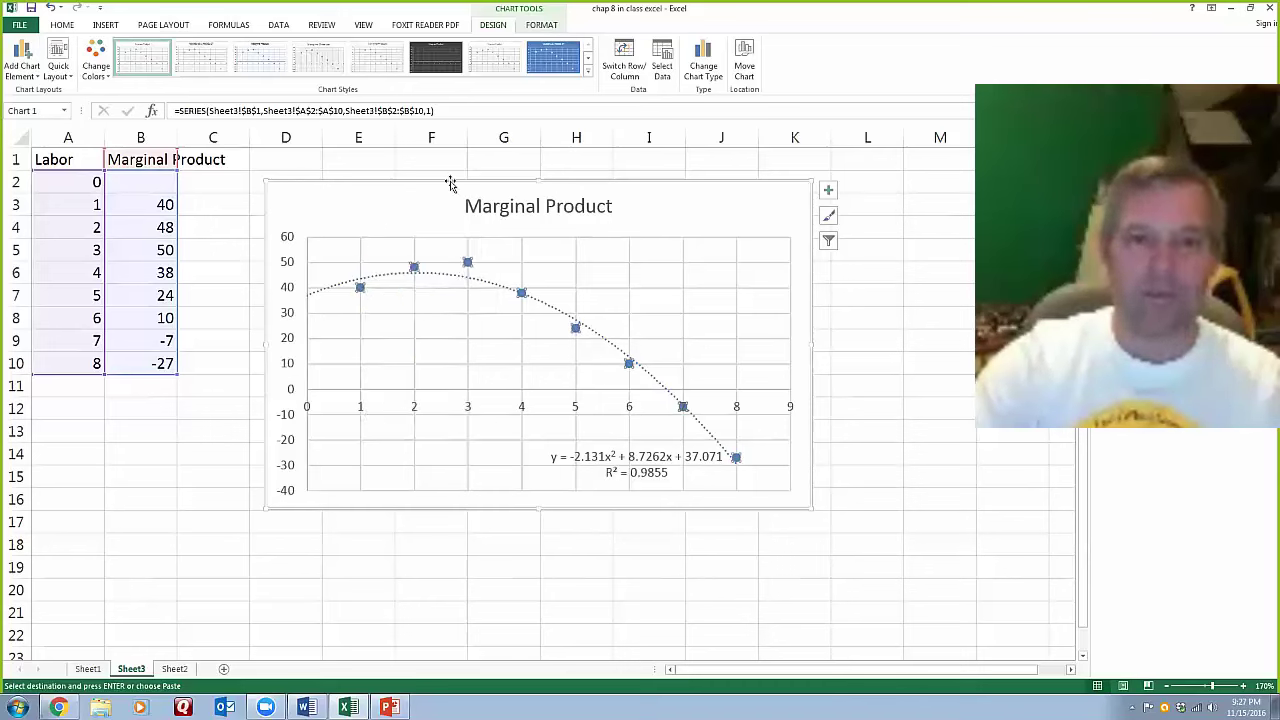
left_click(22, 60)
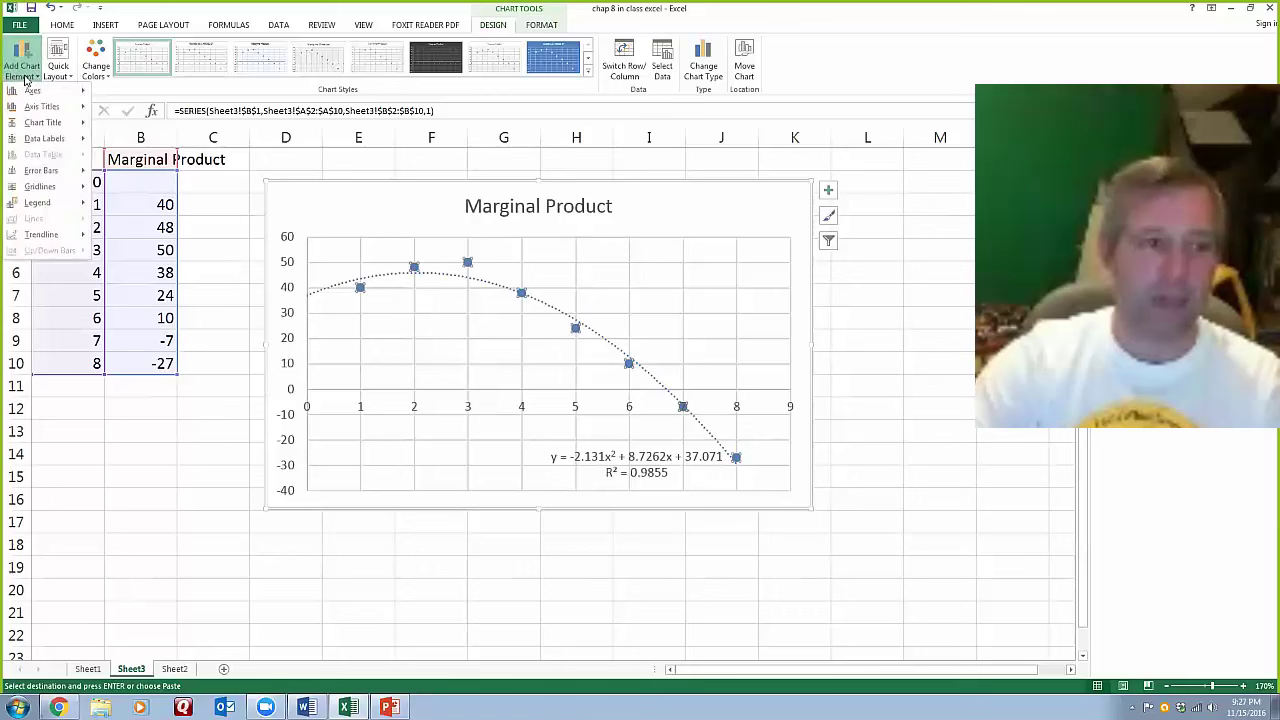
mouse_move(29, 237)
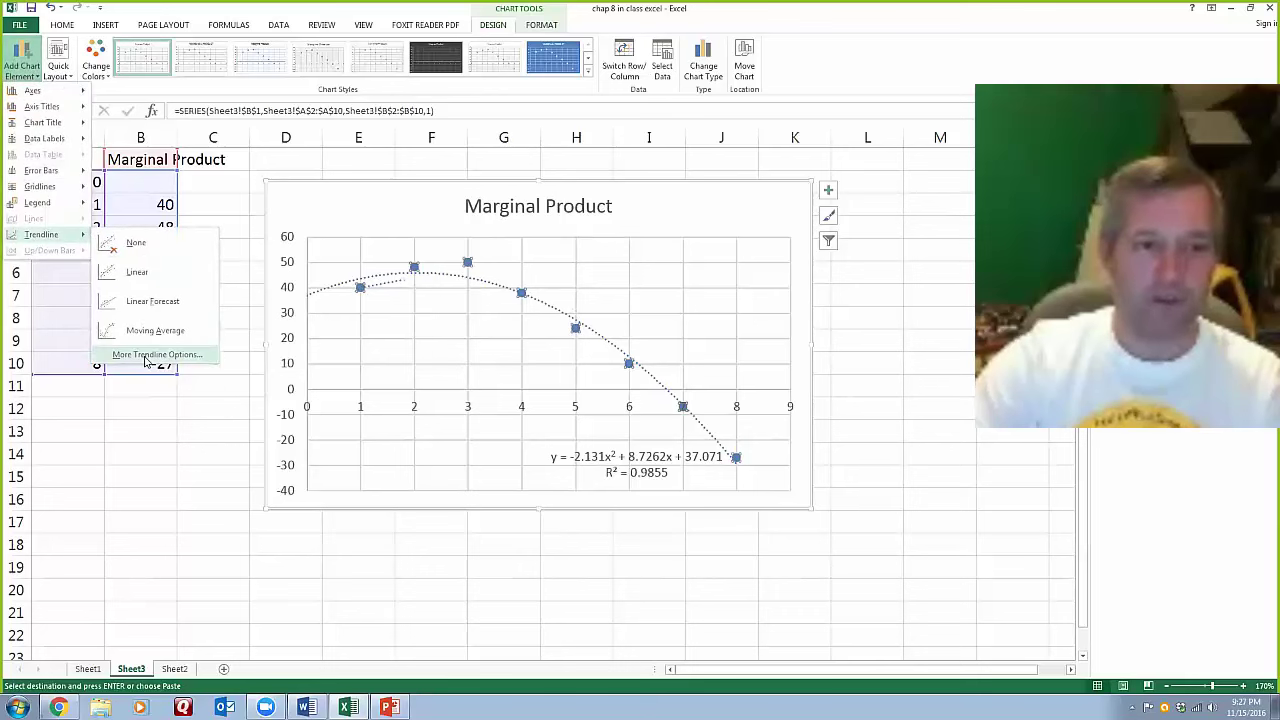
left_click(345, 180)
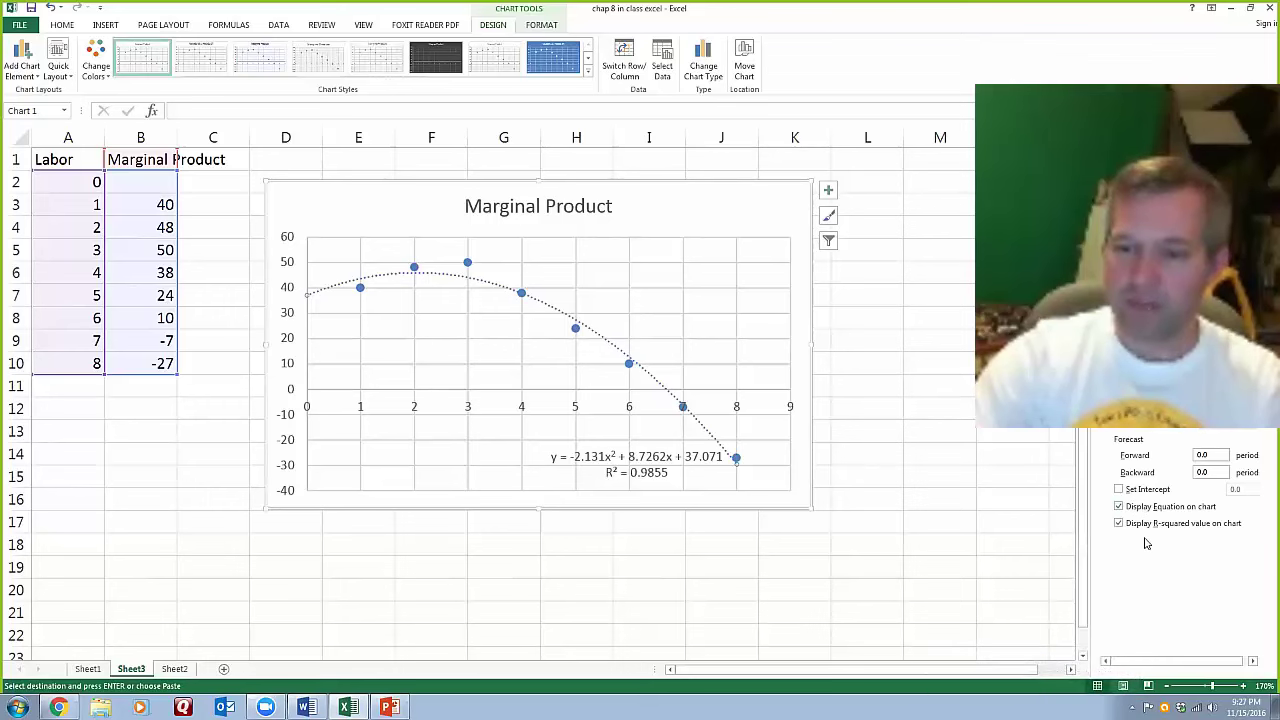
Move the Marginal Product chart away from the data so it starts in column G, and select the Labor header cell A1
left_click_drag(706, 209, 965, 193)
left_click(389, 406)
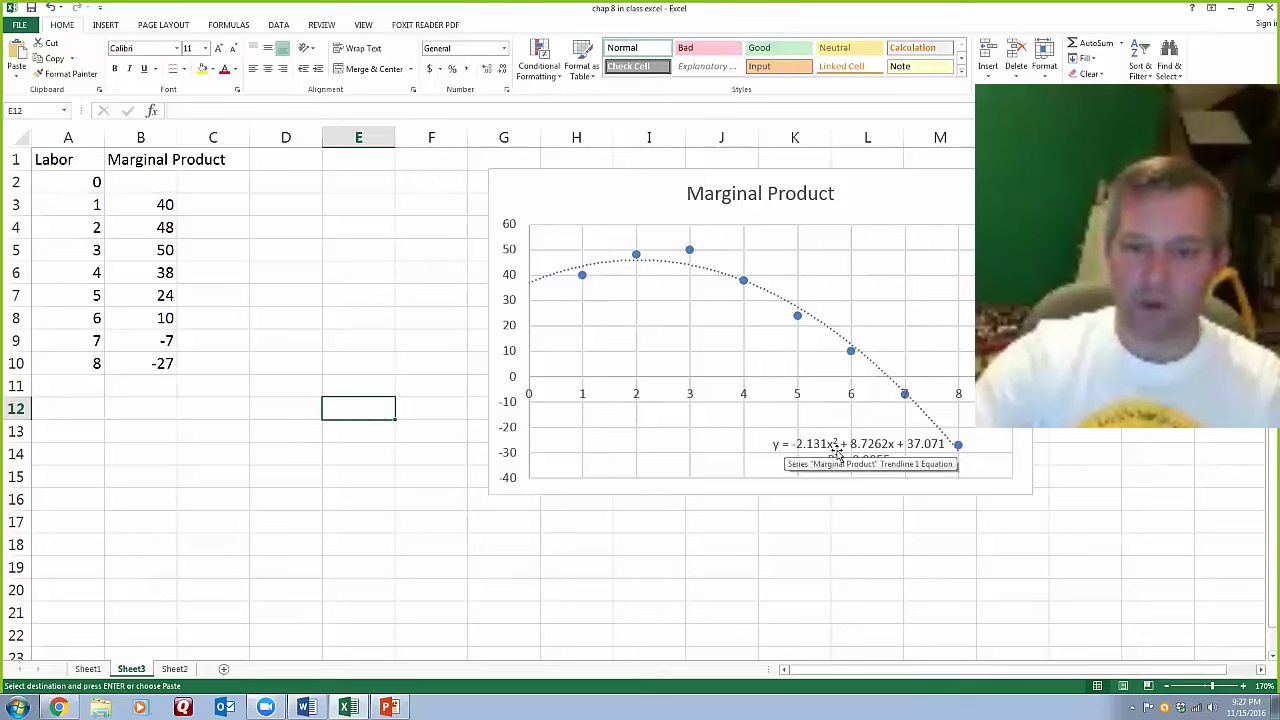
left_click(128, 166)
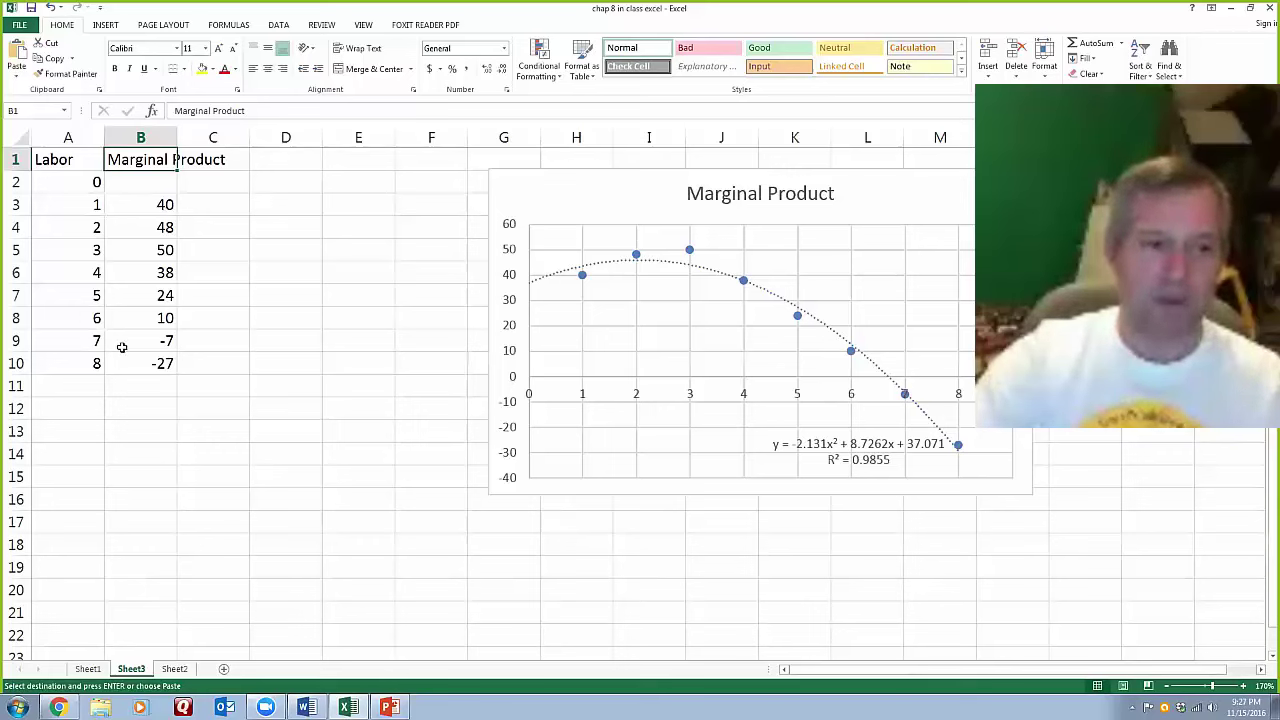
left_click(57, 158)
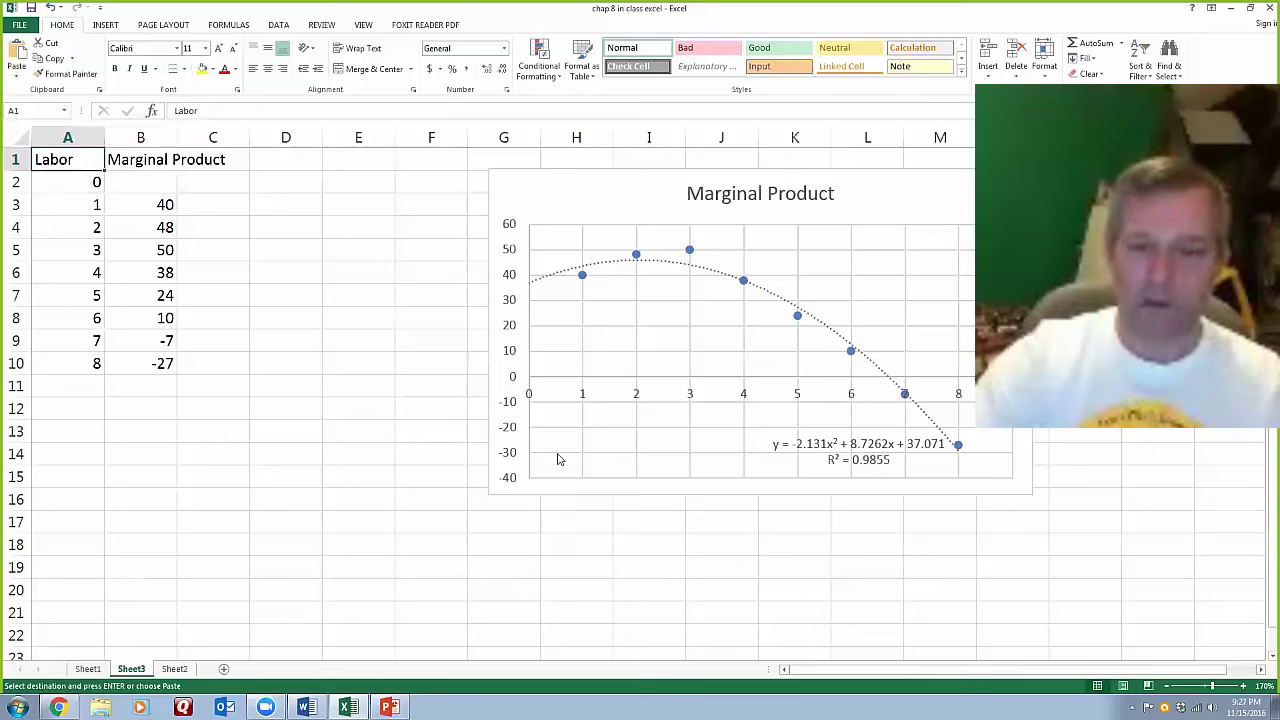